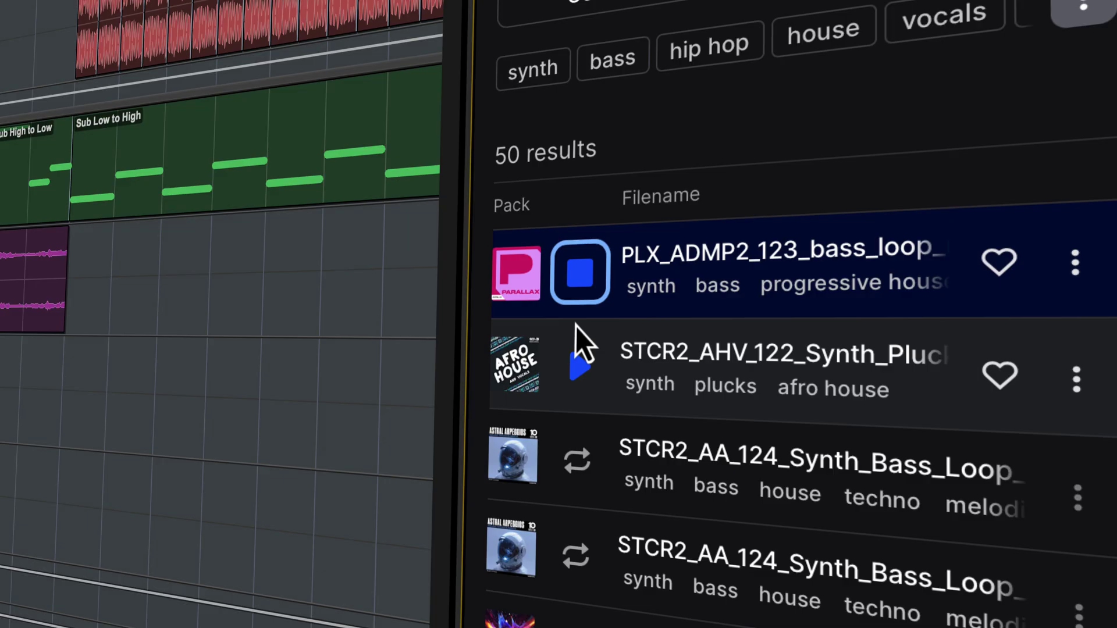
- Audition STCR2_AHV_122, ESM_HEH_150 and BOS_DPT_136, then drop BOS_DPT_136 onto the timeline
click(570, 326)
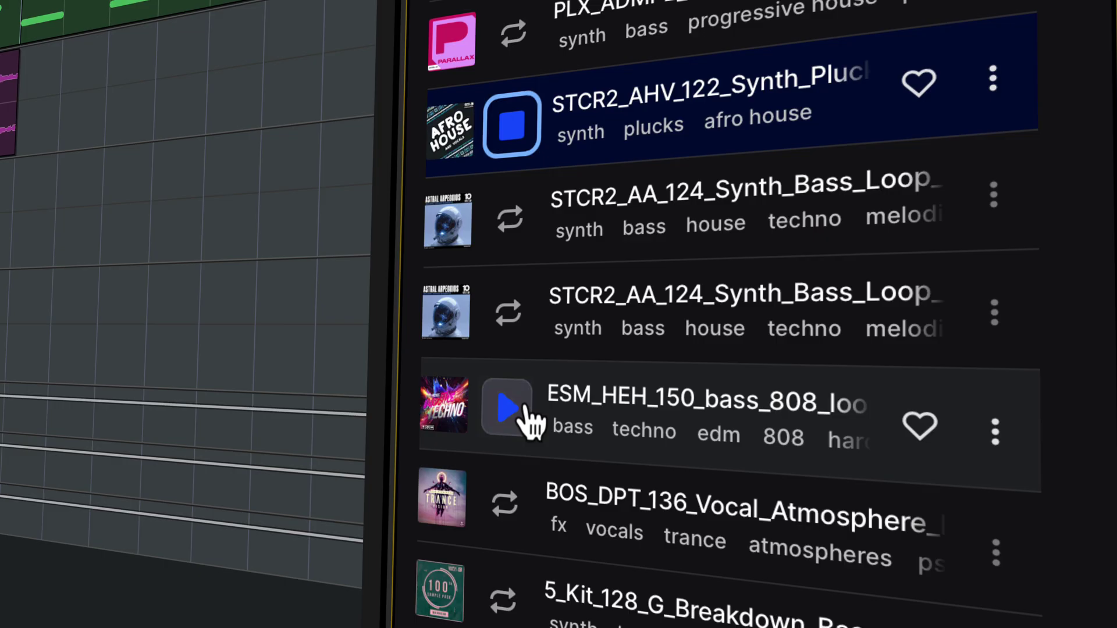
click(511, 425)
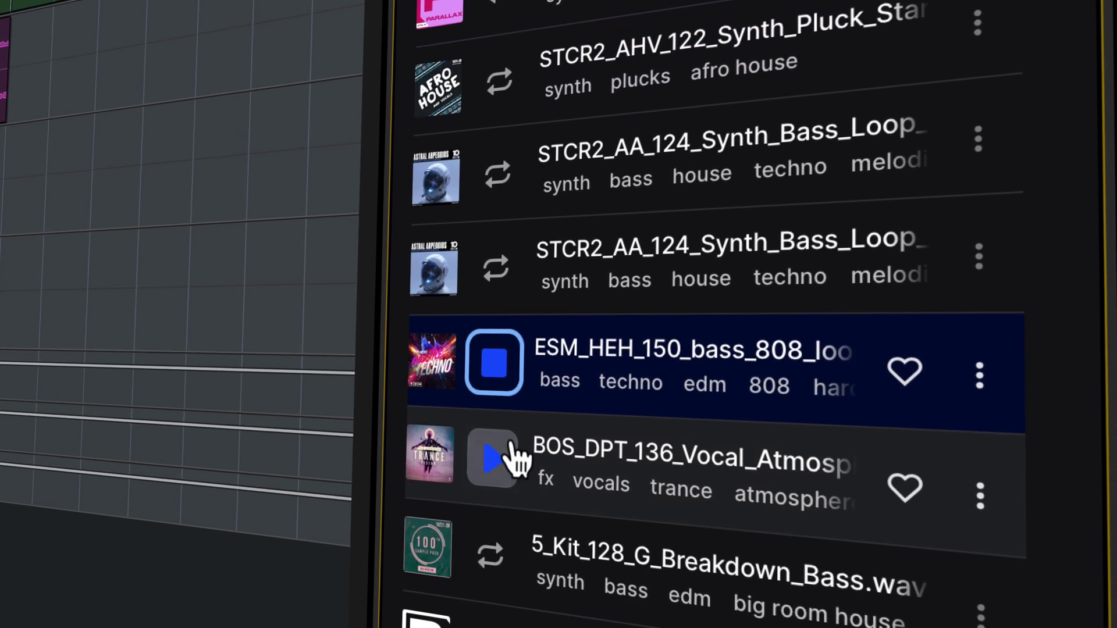
click(498, 468)
drag(507, 478, 375, 474)
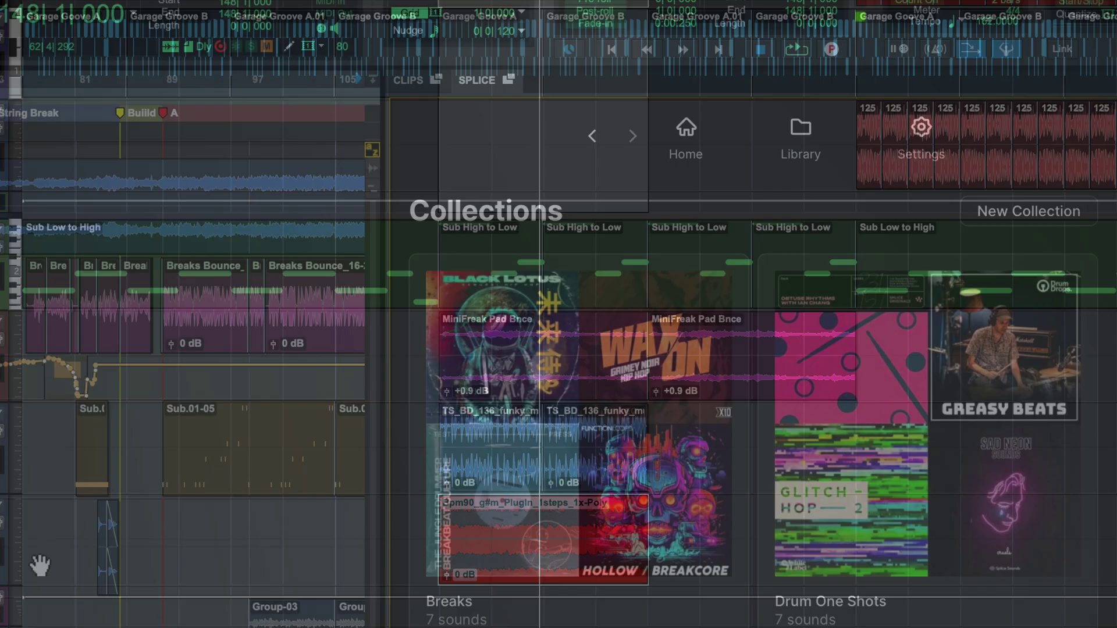
- Scroll the Splice collections and open the Finds Feb 2025 collection
scroll(744, 361, down, 5)
scroll(715, 523, down, 2)
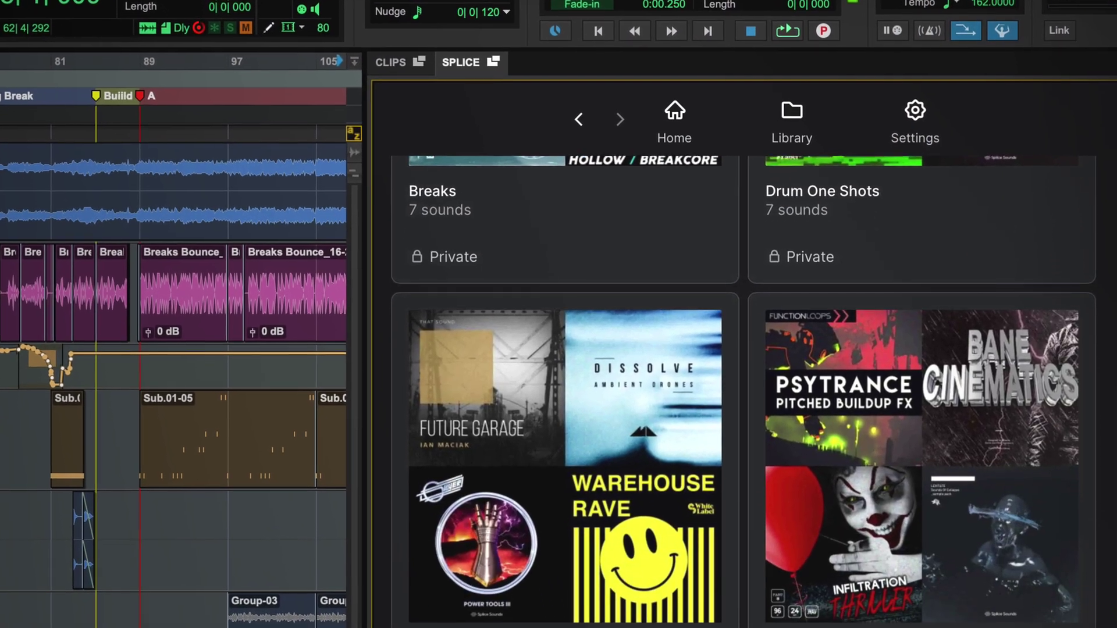
click(715, 569)
- Go to the Boom Bap genre page and filter it to the downtempo tag
scroll(859, 366, down, 5)
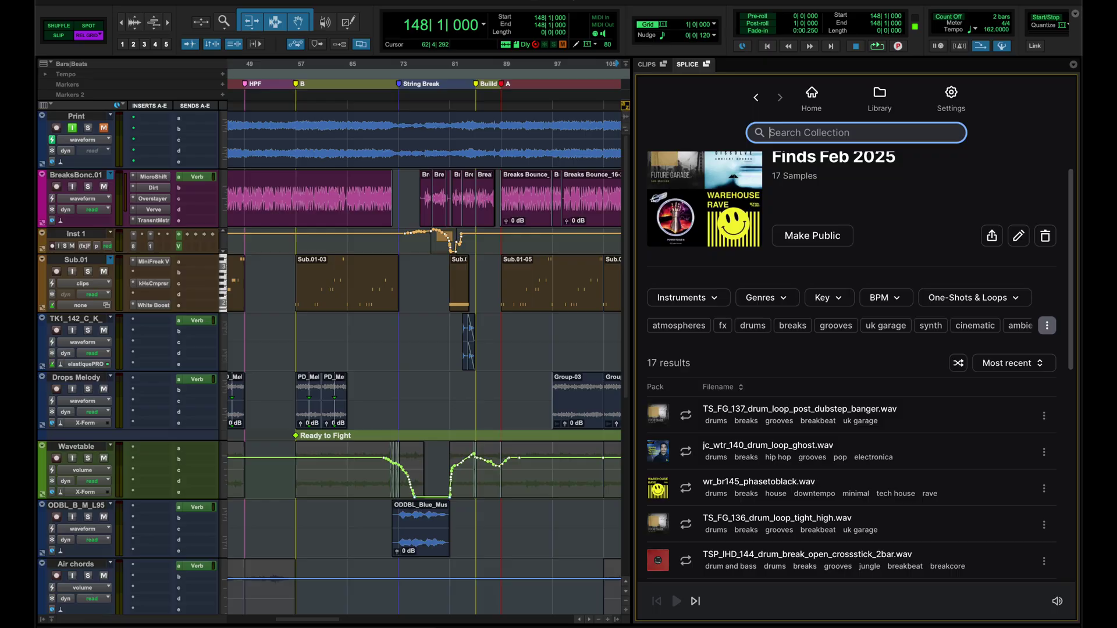
scroll(859, 367, down, 3)
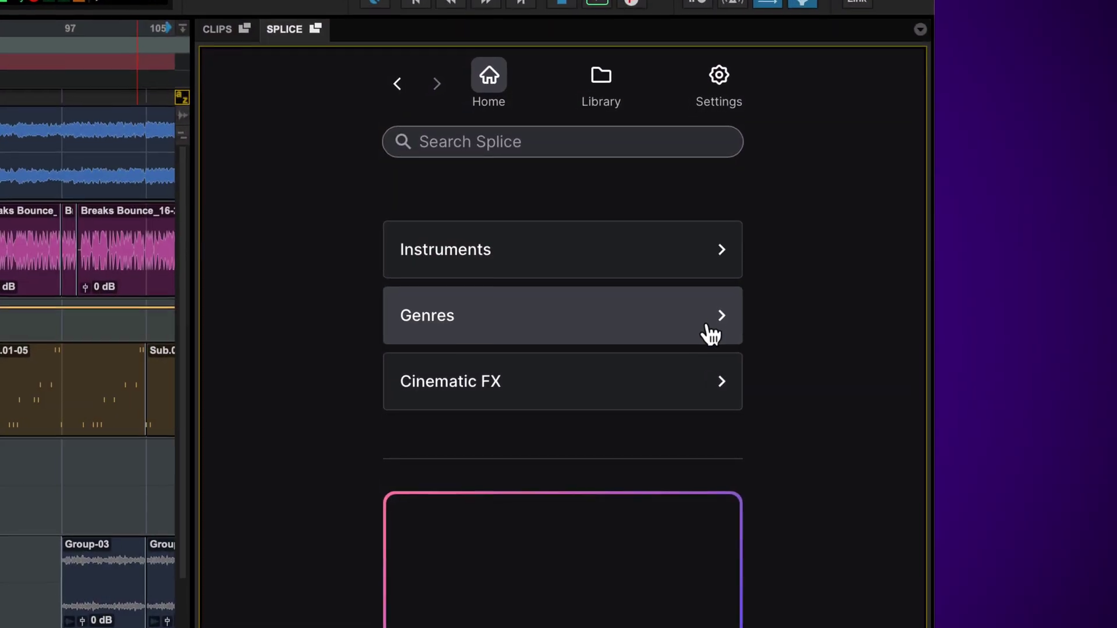
click(711, 333)
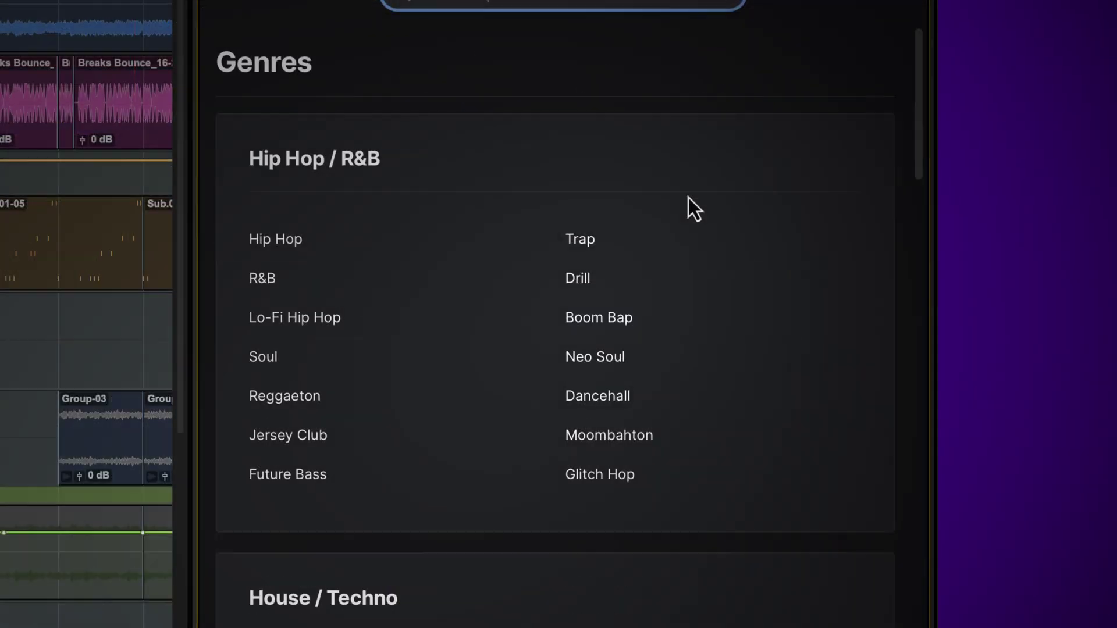
click(623, 304)
click(511, 215)
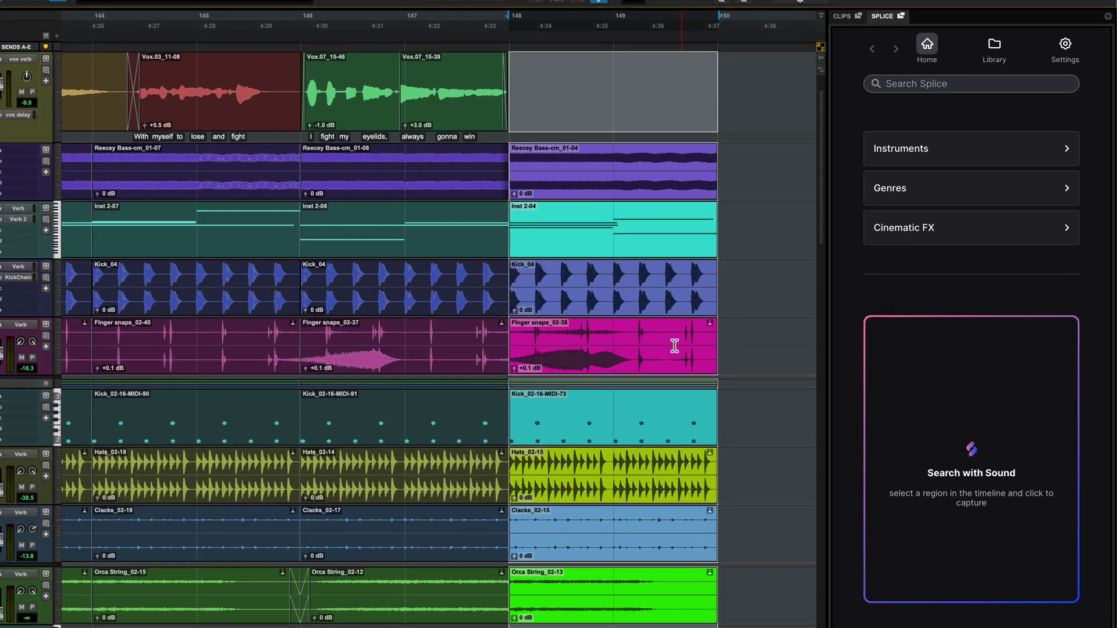
- Drop the bars 148–150 selection into Search with Sound and scroll the 50 results
drag(674, 346, 964, 454)
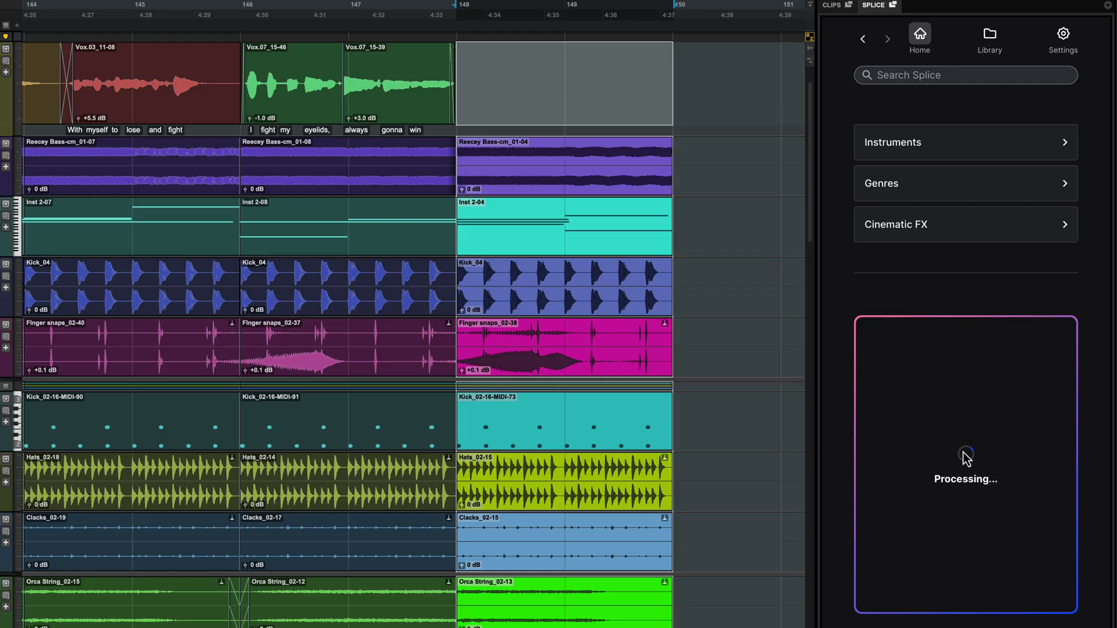
scroll(1098, 250, down, 4)
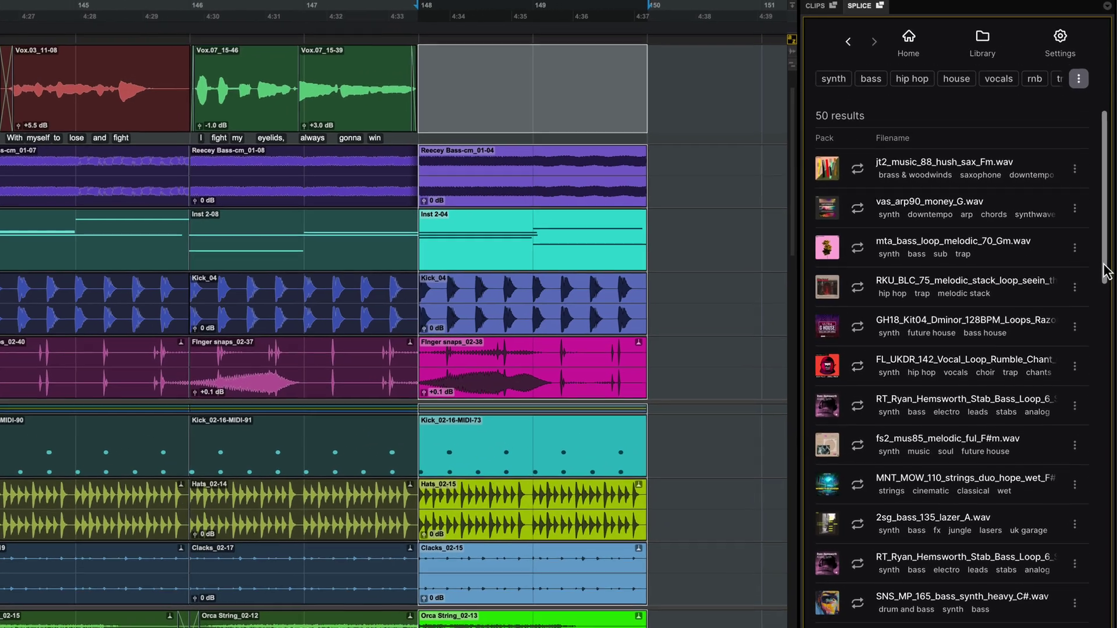
drag(1105, 270, 1104, 335)
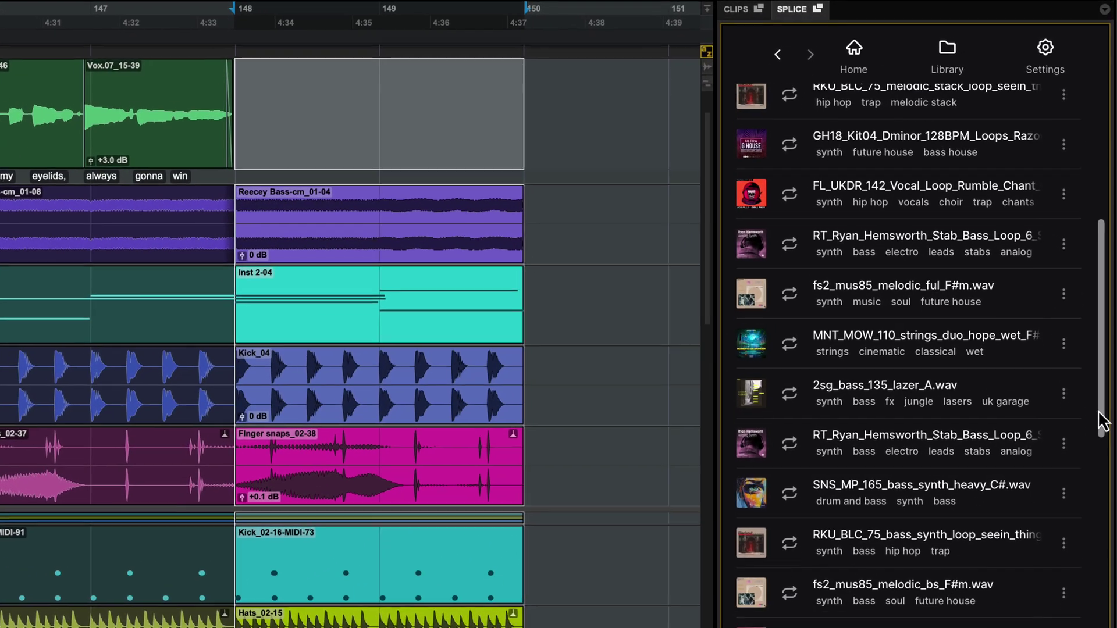
drag(1100, 413, 1067, 501)
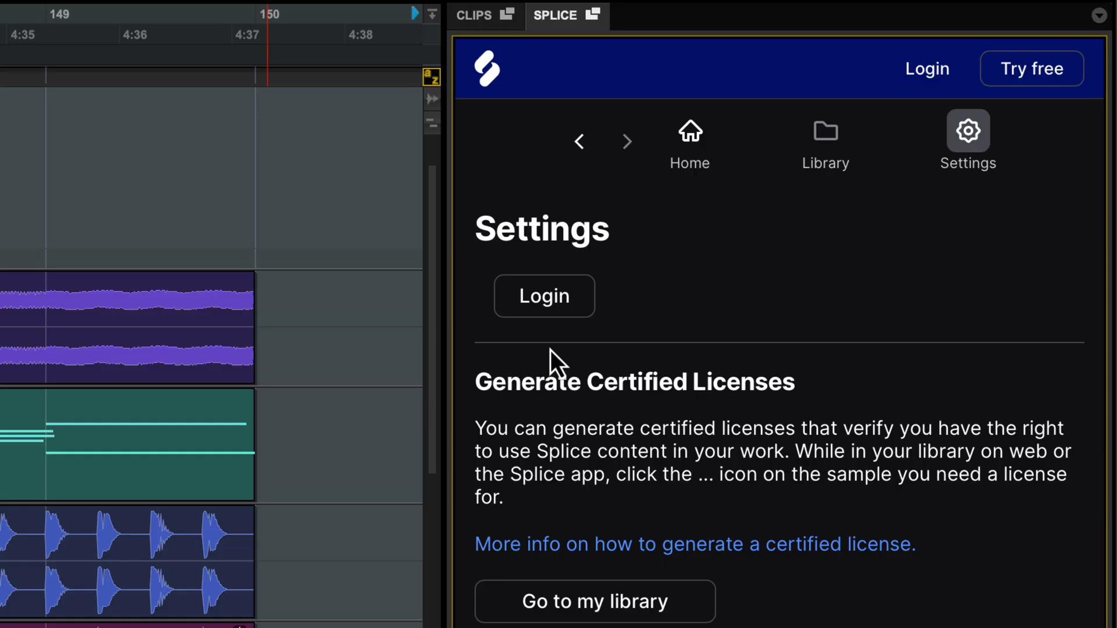
- Log in to Splice, confirm this device in the browser, and return to the Library
click(550, 309)
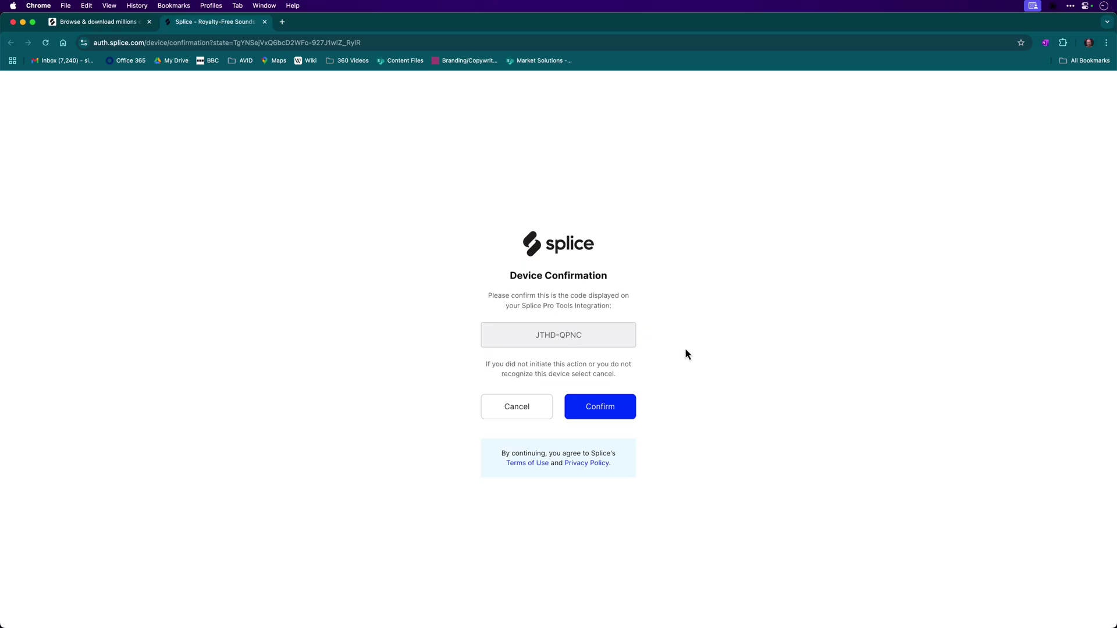
click(610, 412)
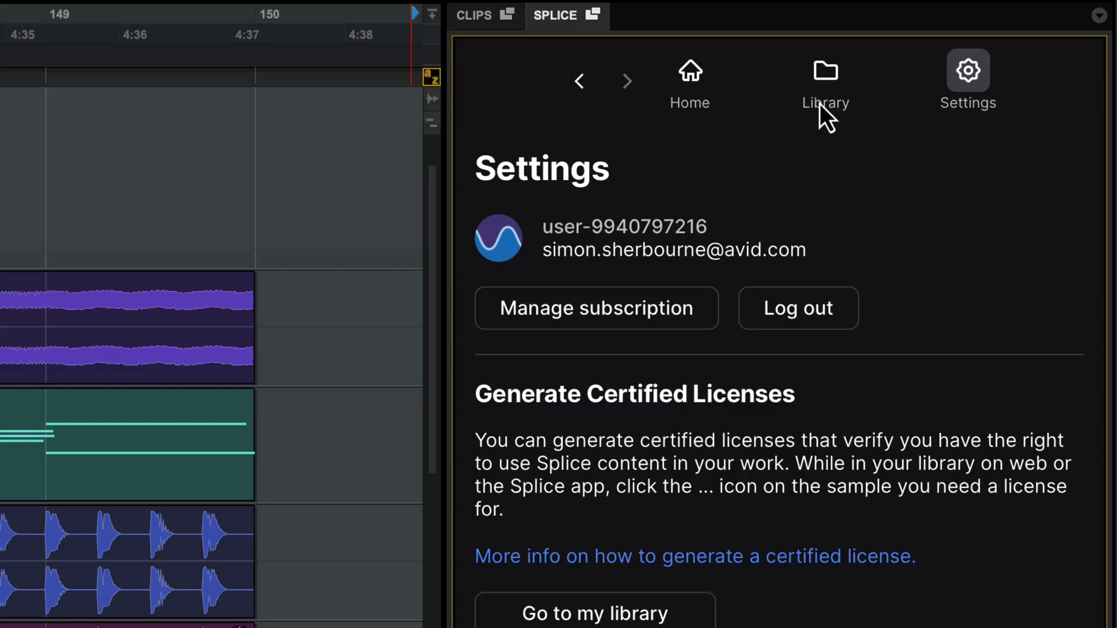
click(824, 107)
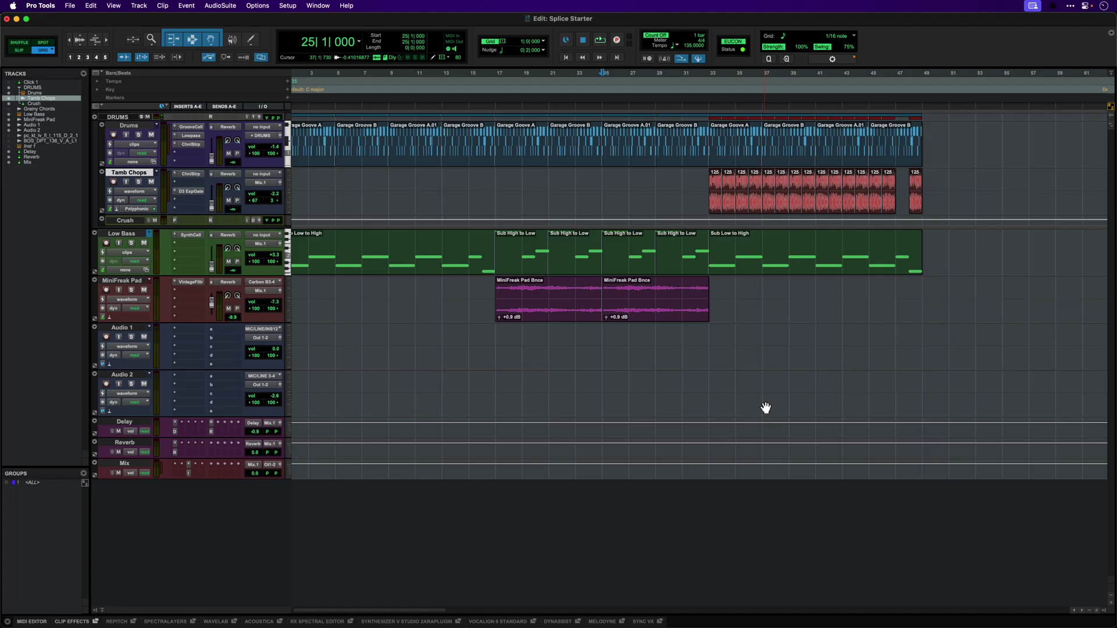
- Show the SPLICE tab in the Edit window's side panel and widen it
click(1105, 612)
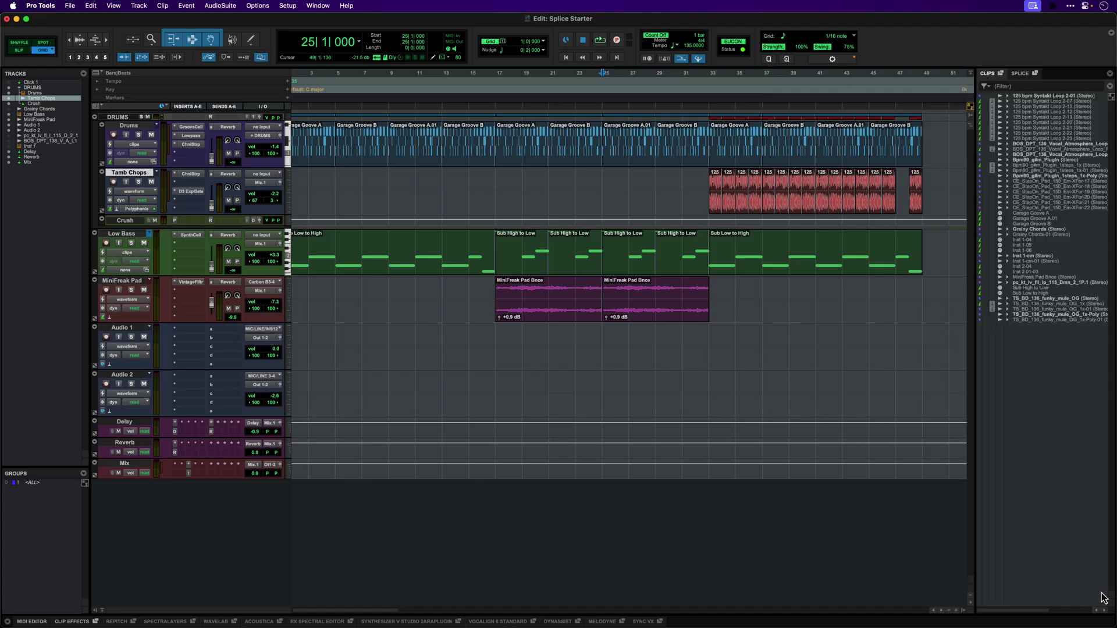
click(1020, 73)
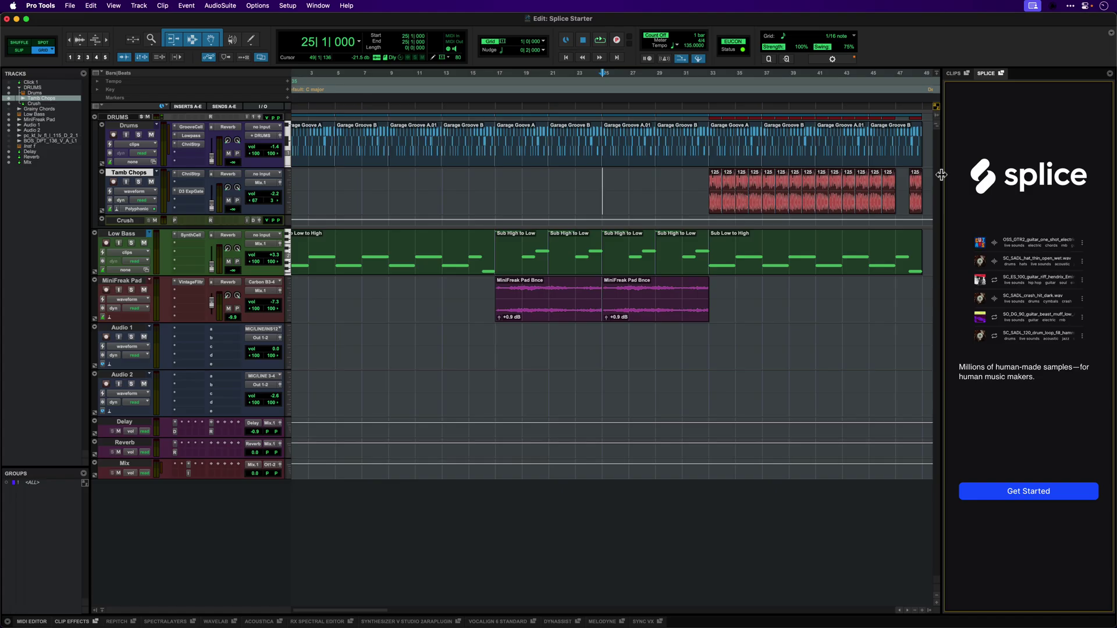
drag(941, 174, 741, 191)
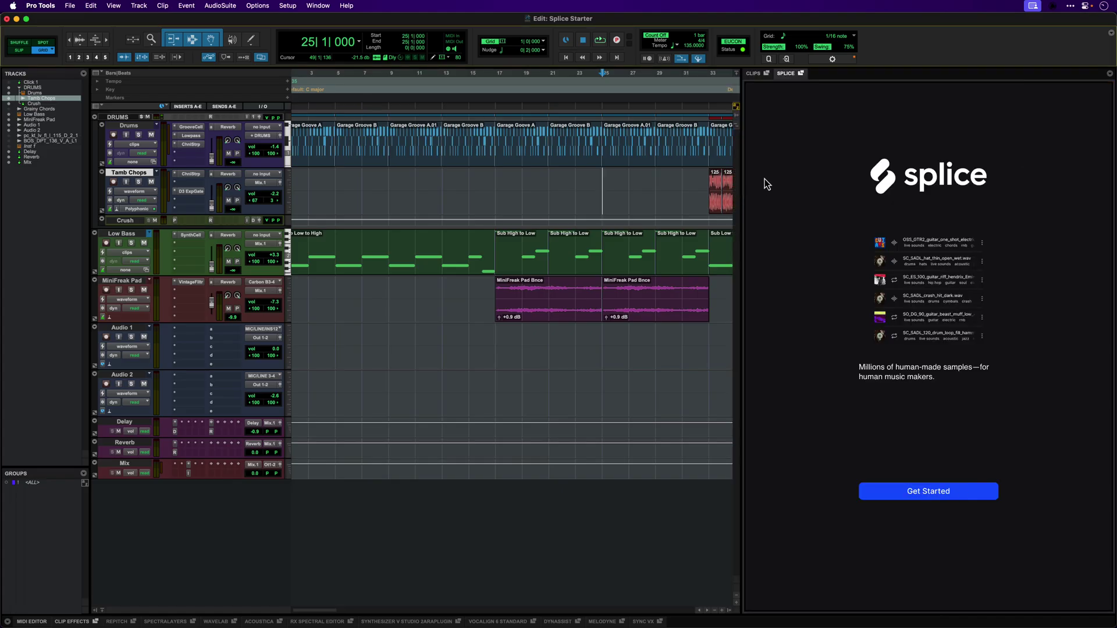
- Pop Splice out, dock it back, and narrow the panel to widen the timeline
click(800, 74)
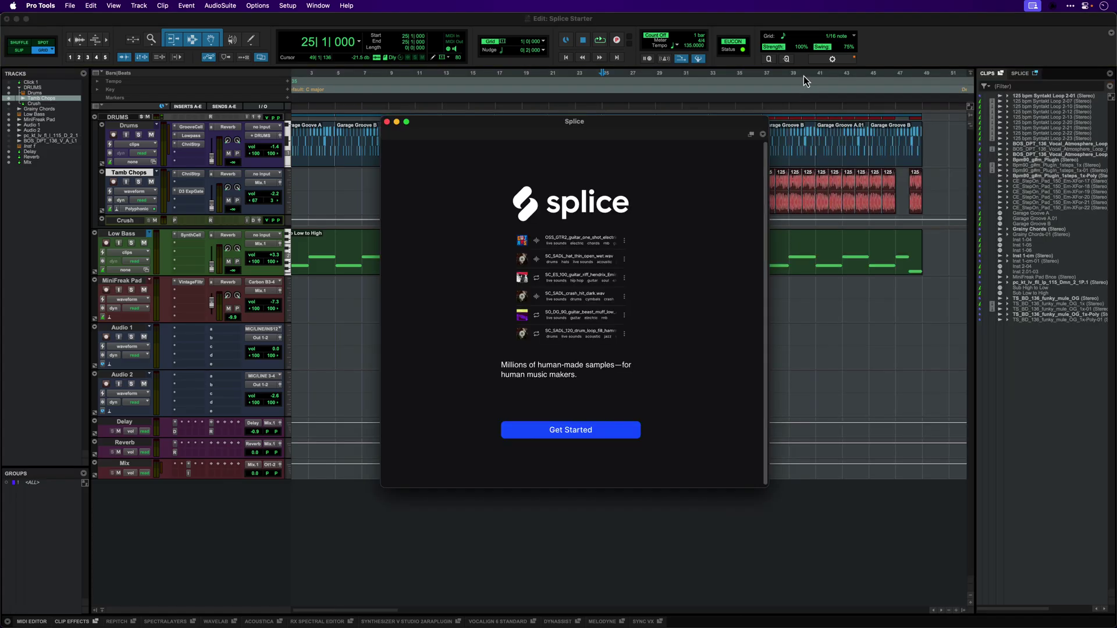
click(751, 136)
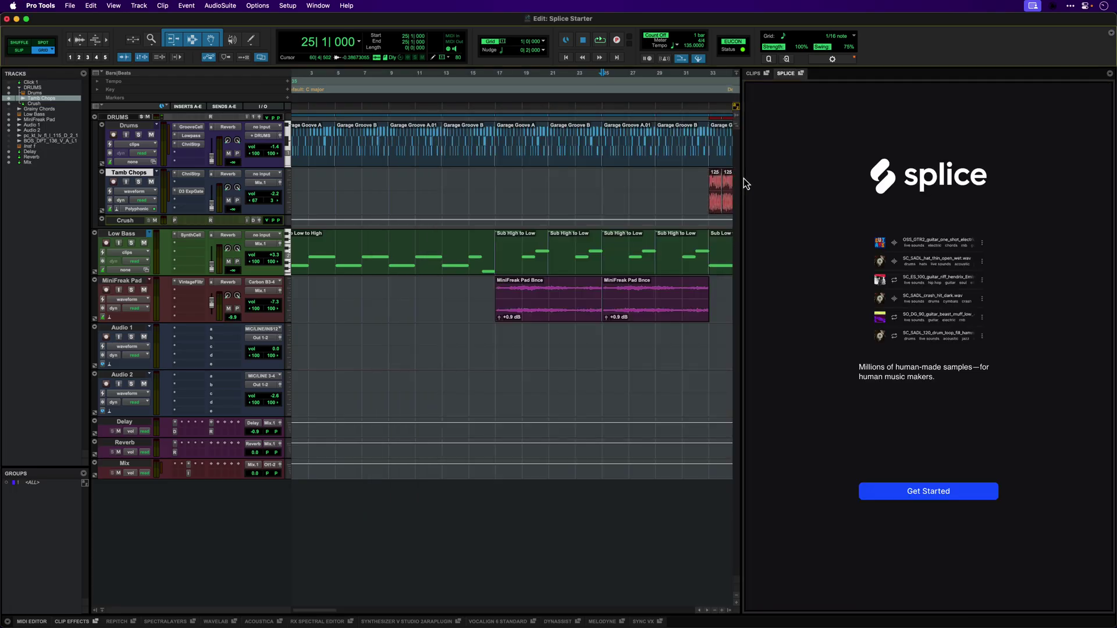
drag(742, 177, 941, 179)
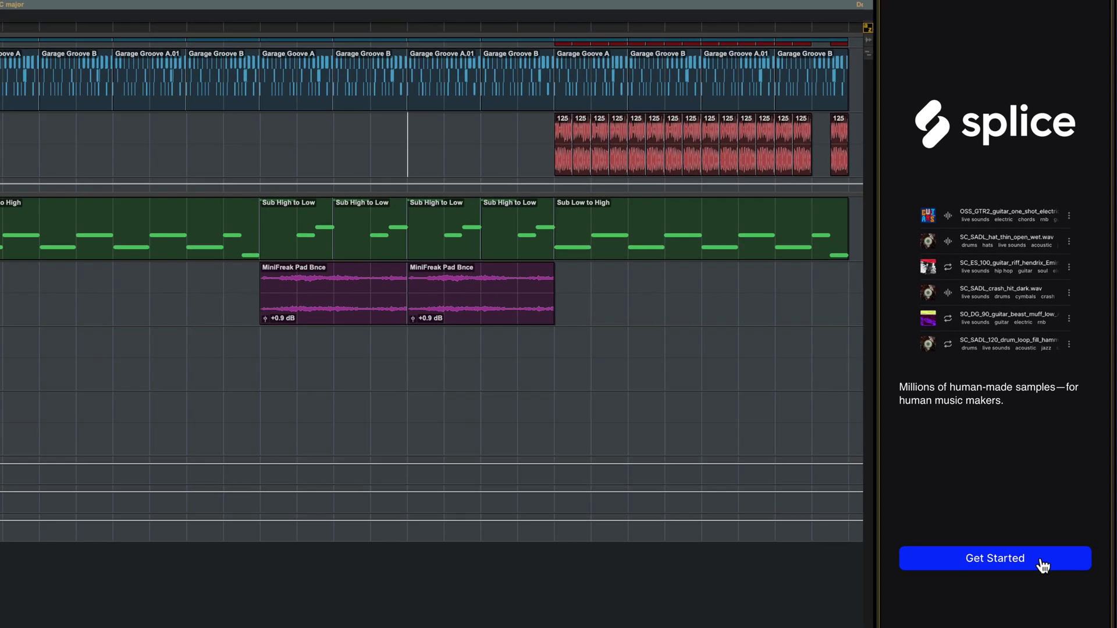
- Complete Splice's Get Started onboarding pages and accept the Terms of Use
click(1063, 495)
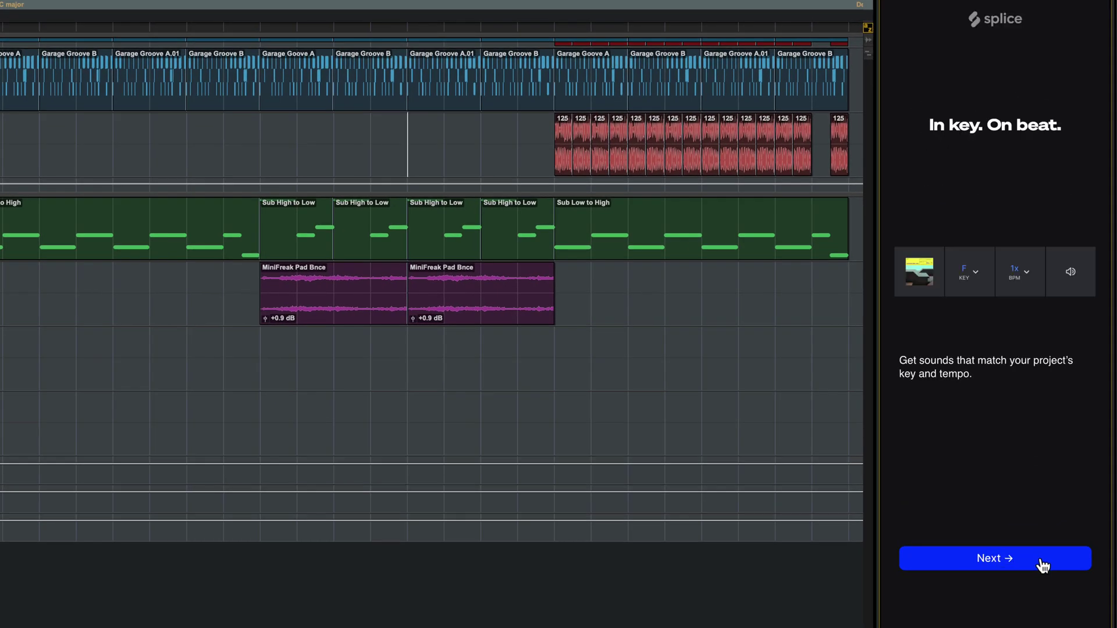
click(1043, 564)
click(1042, 565)
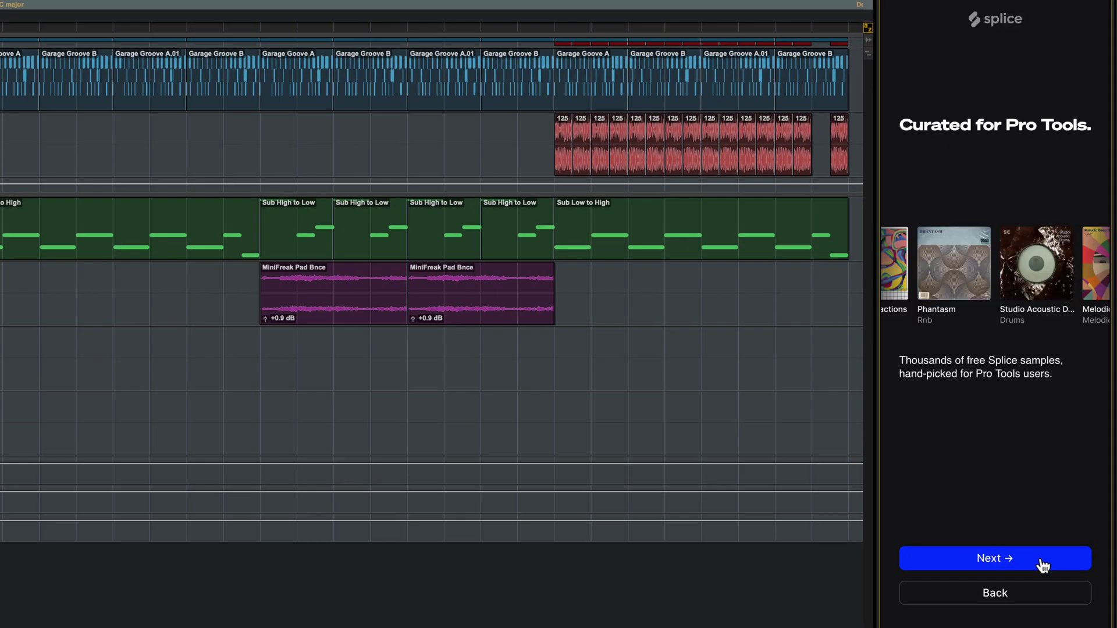
click(1042, 564)
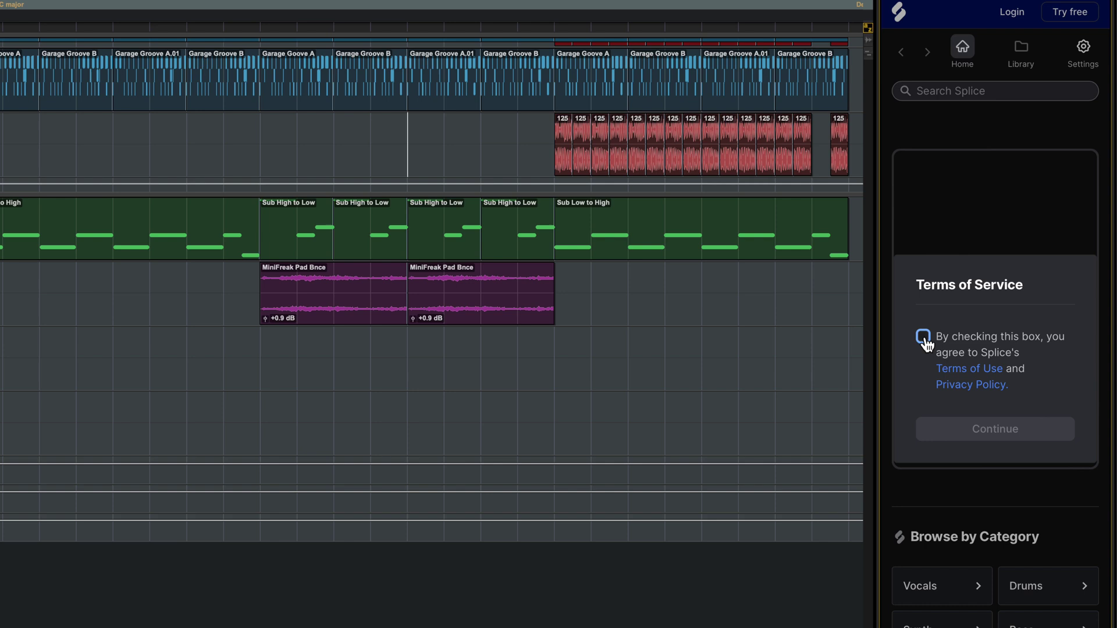
click(924, 338)
click(995, 435)
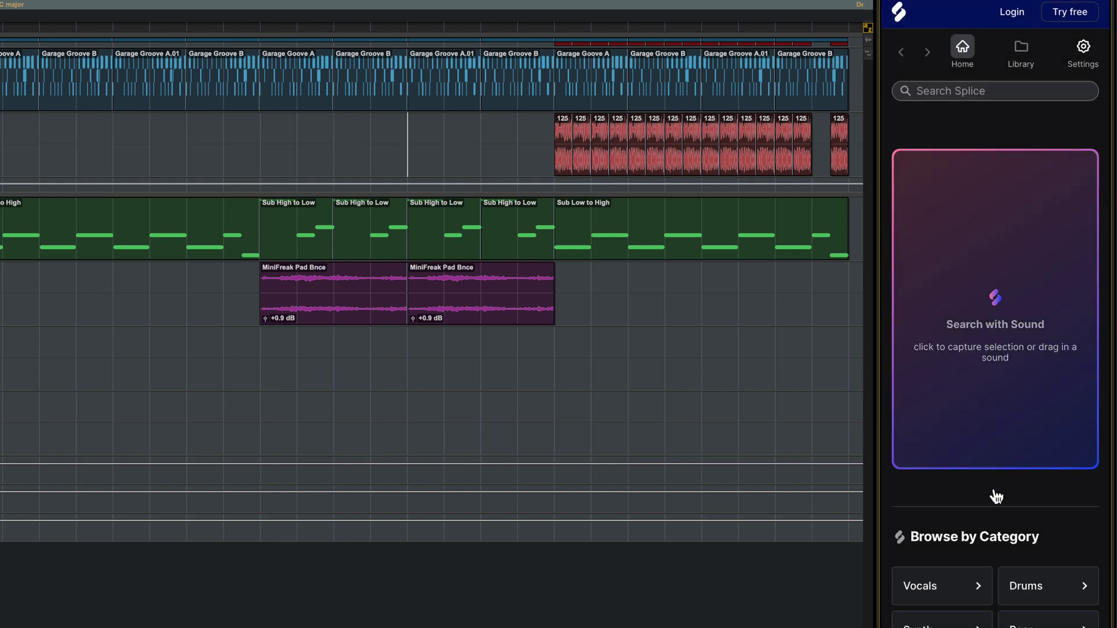
- In Vocals, preview the last included sample and drag it into the arrangement
click(948, 598)
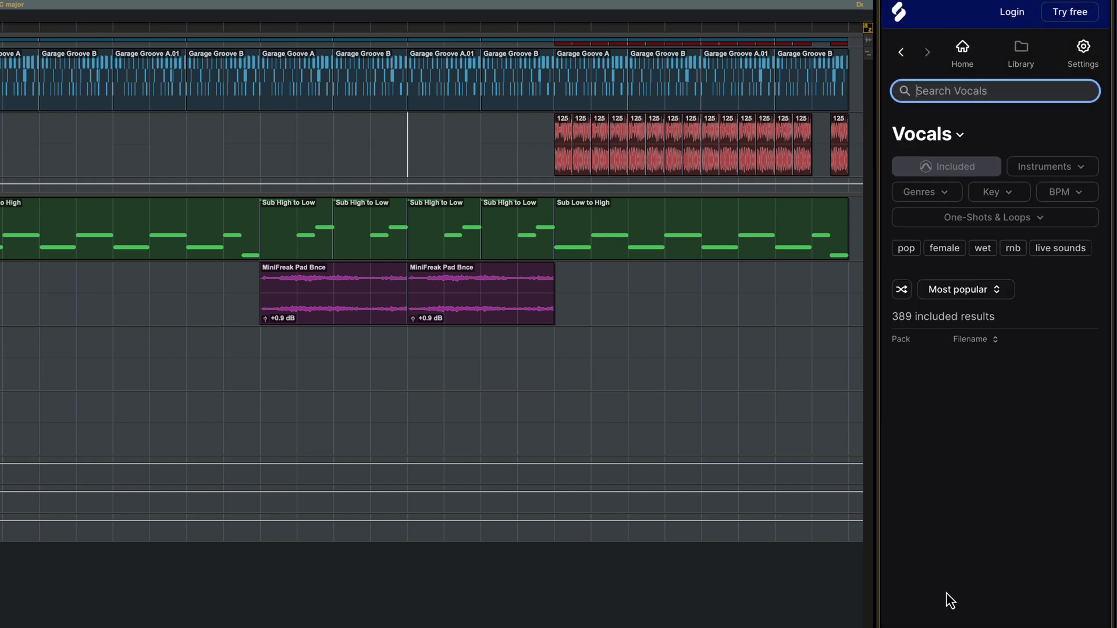
click(933, 611)
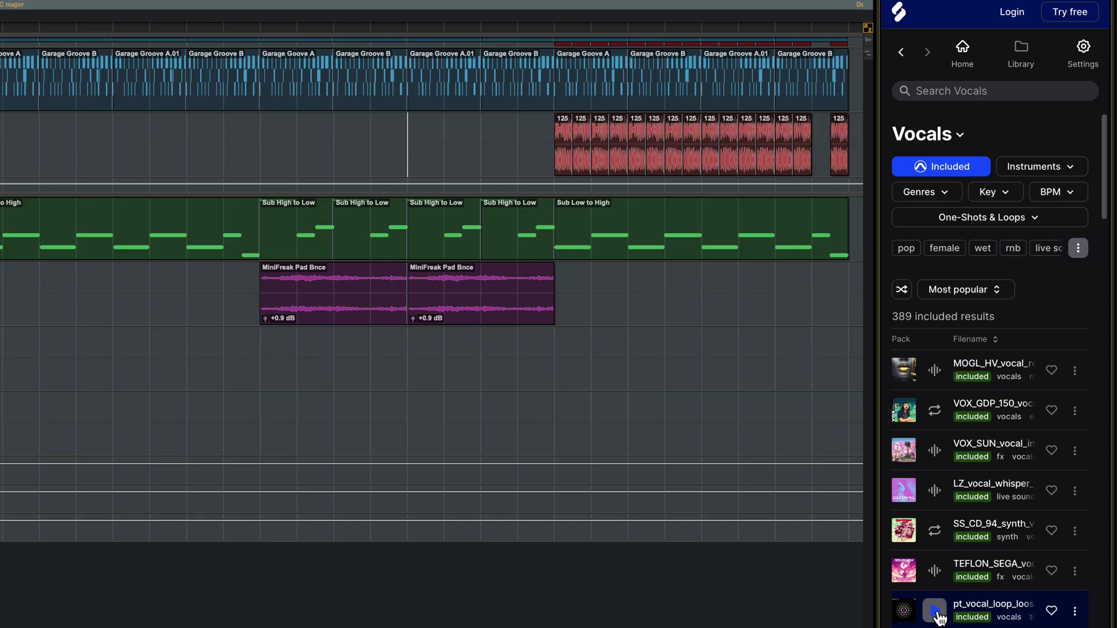
drag(938, 614, 319, 367)
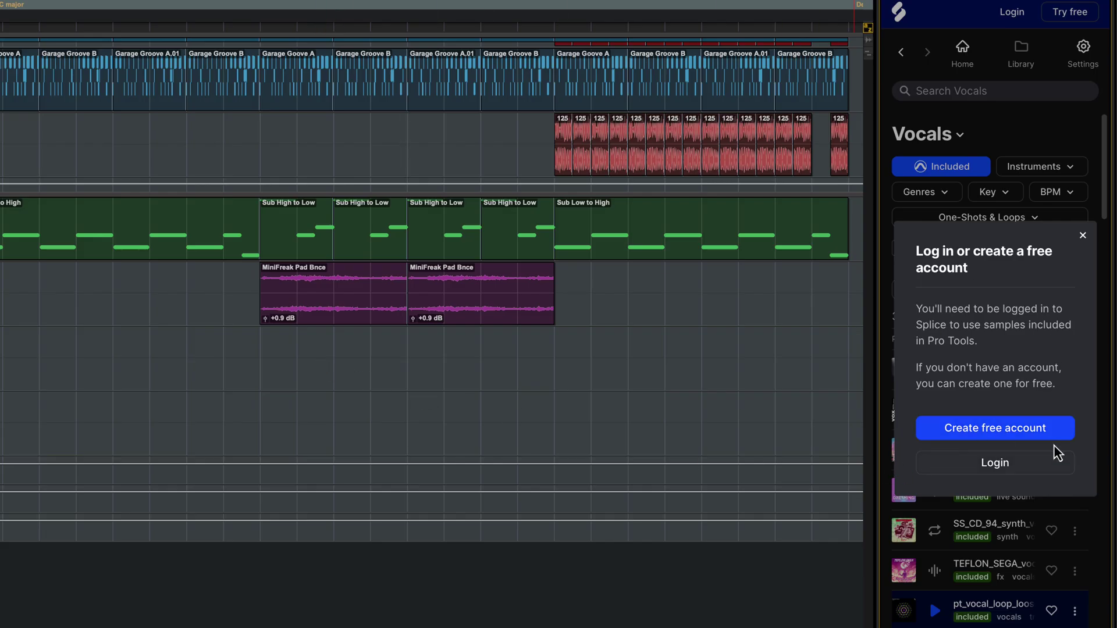
- Start creating a free Splice account from the login prompt
click(1023, 437)
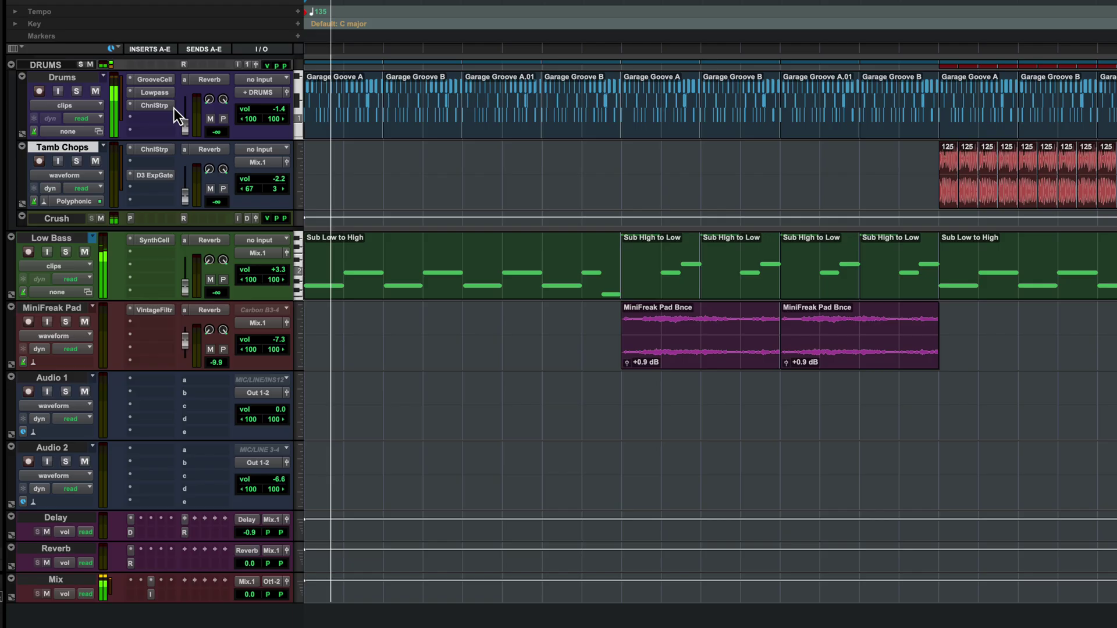
click(155, 83)
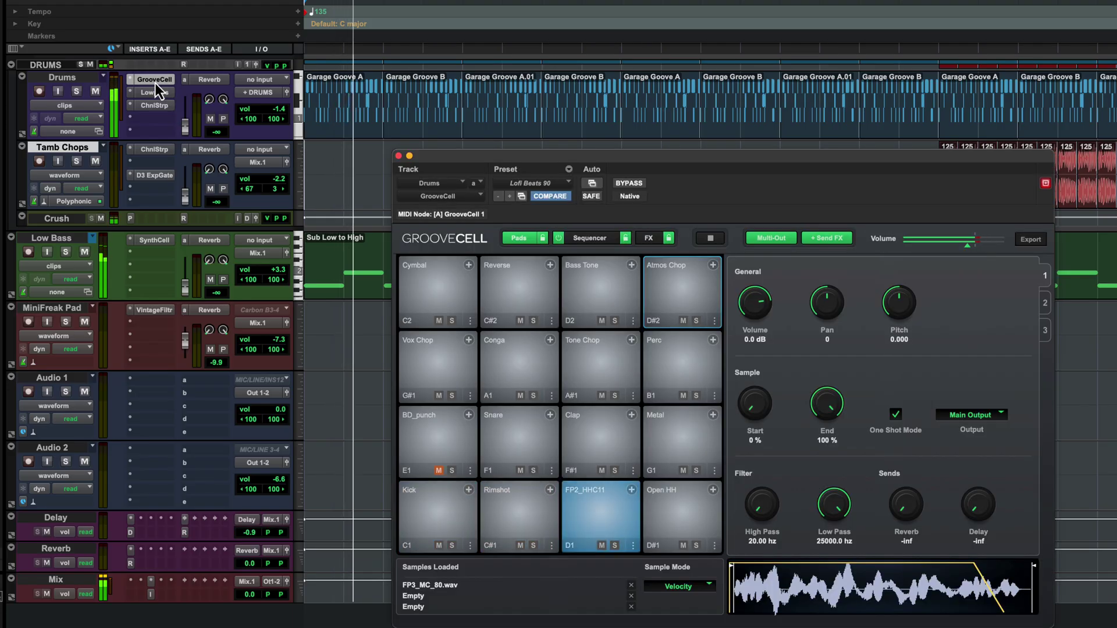
click(163, 244)
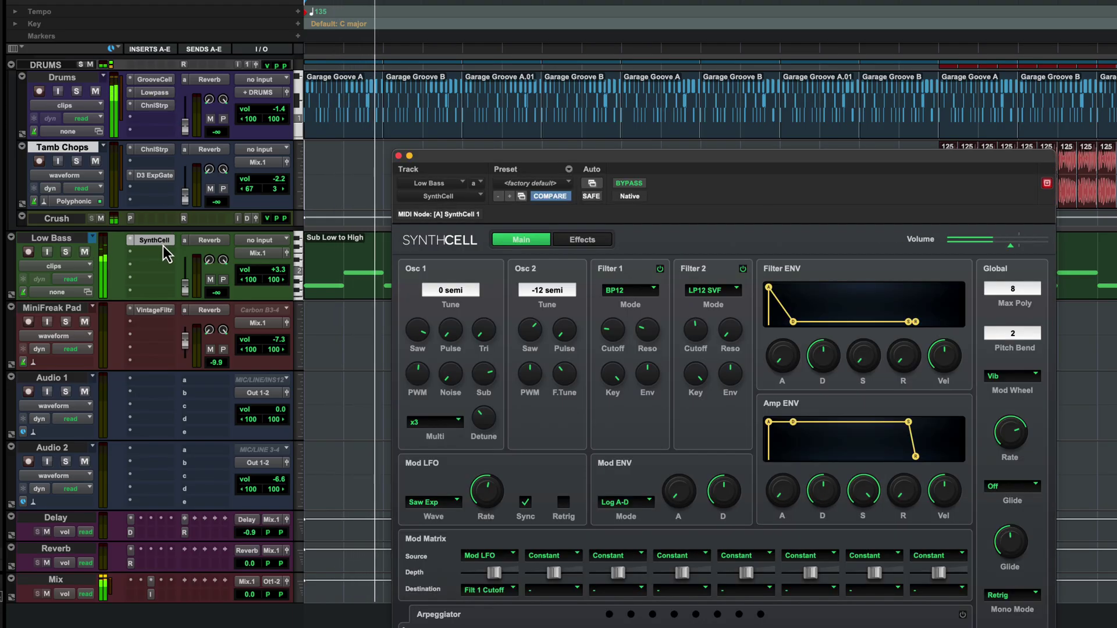
click(162, 246)
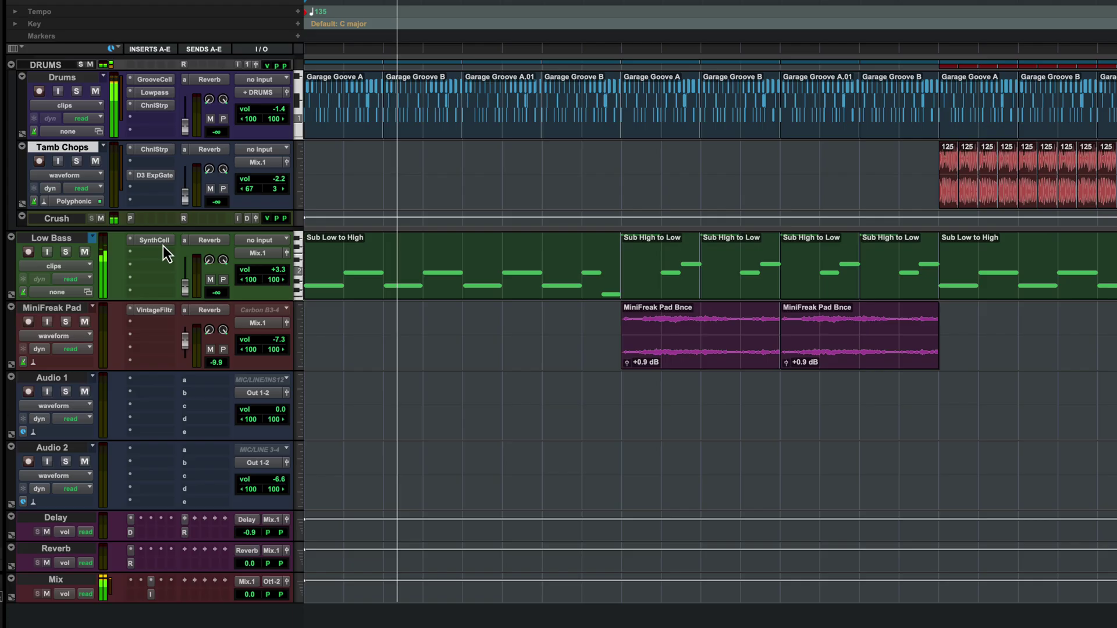
click(622, 4)
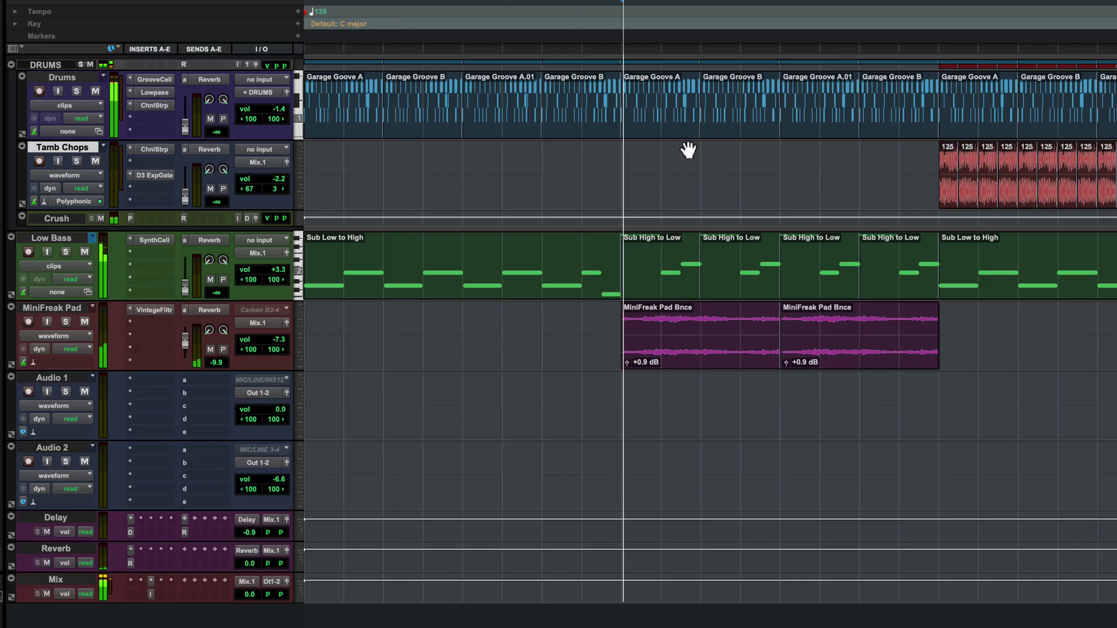
click(66, 322)
click(66, 322)
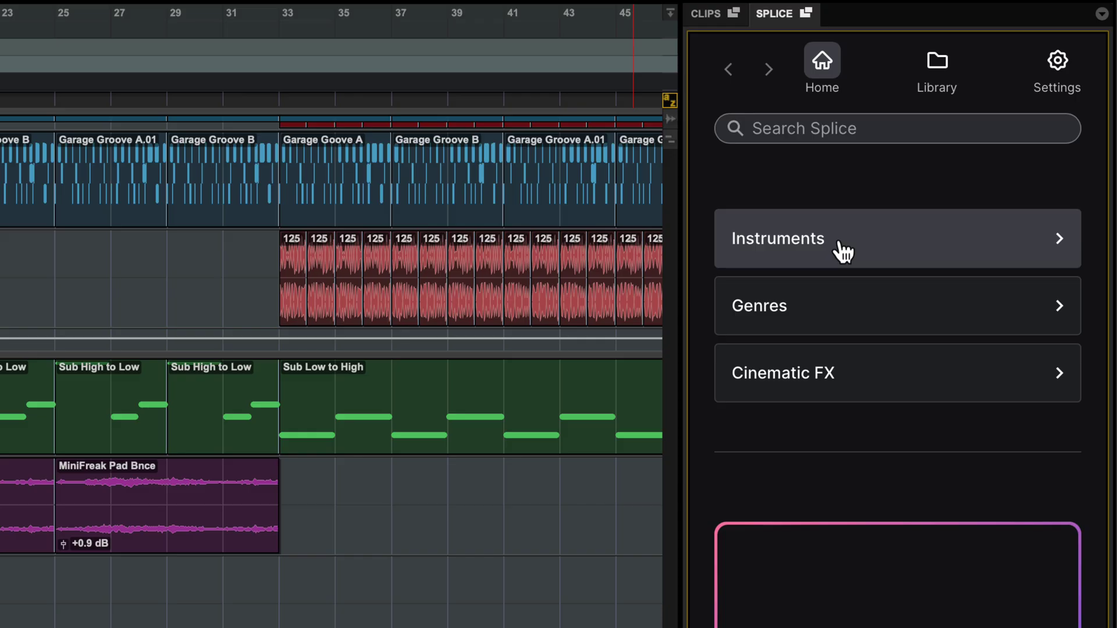
- Open the Instruments category from the Splice Home page
click(839, 243)
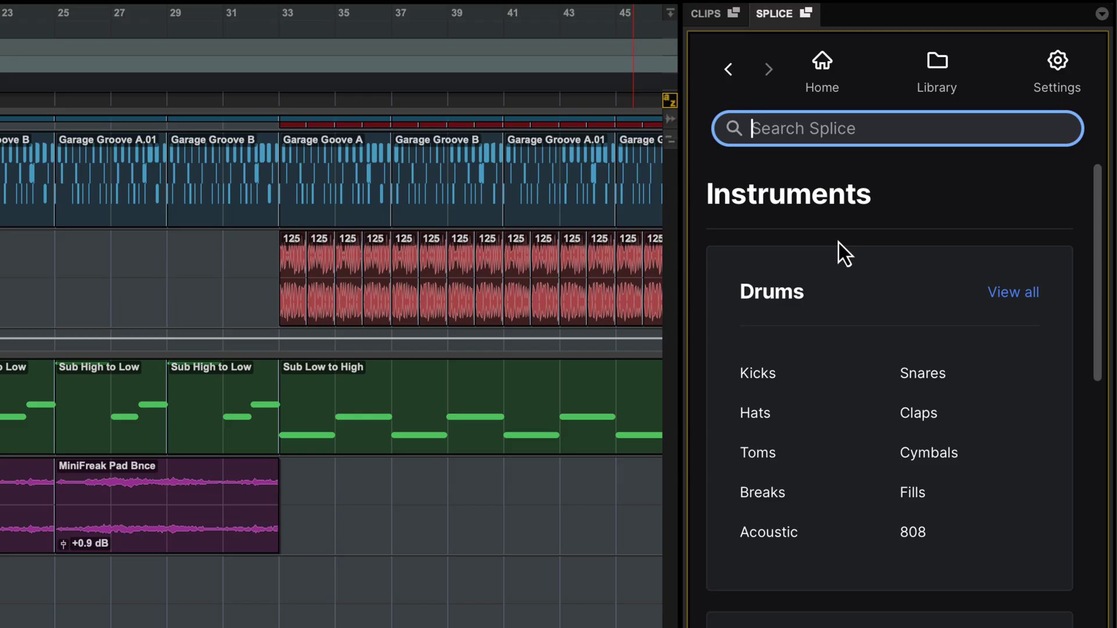
- Open Breaks and filter to loops only in the jungle genre
click(769, 495)
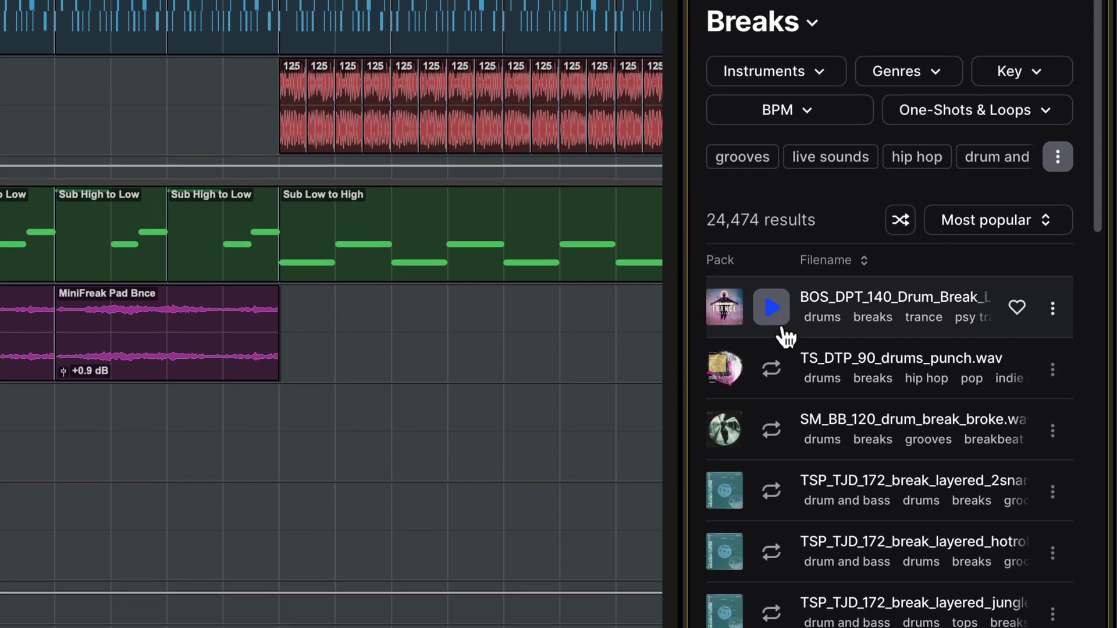
click(978, 111)
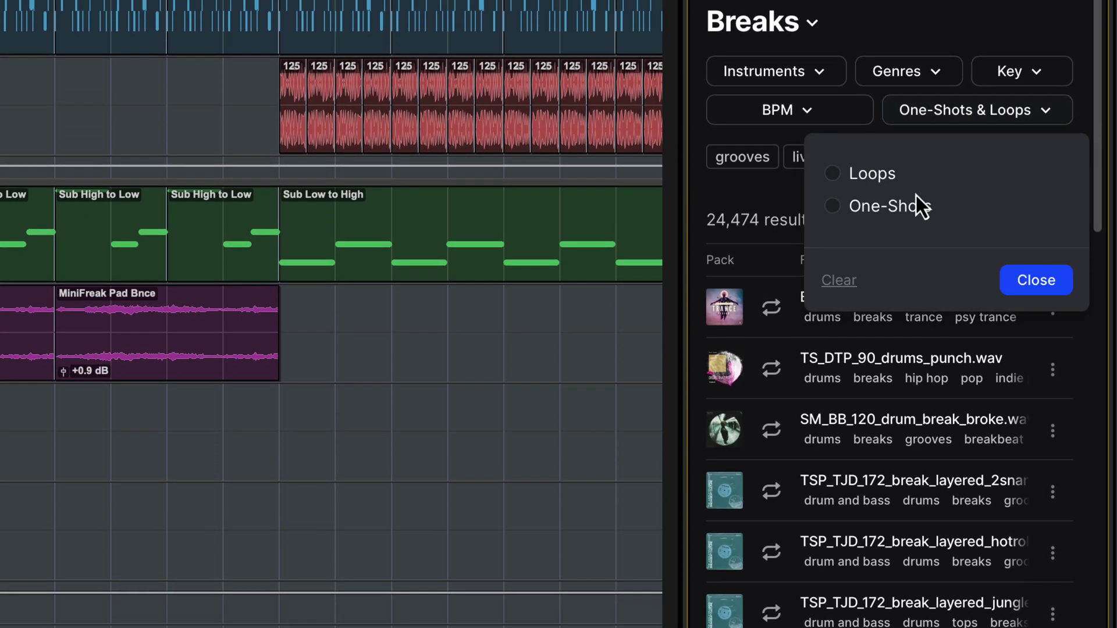
click(833, 173)
click(953, 74)
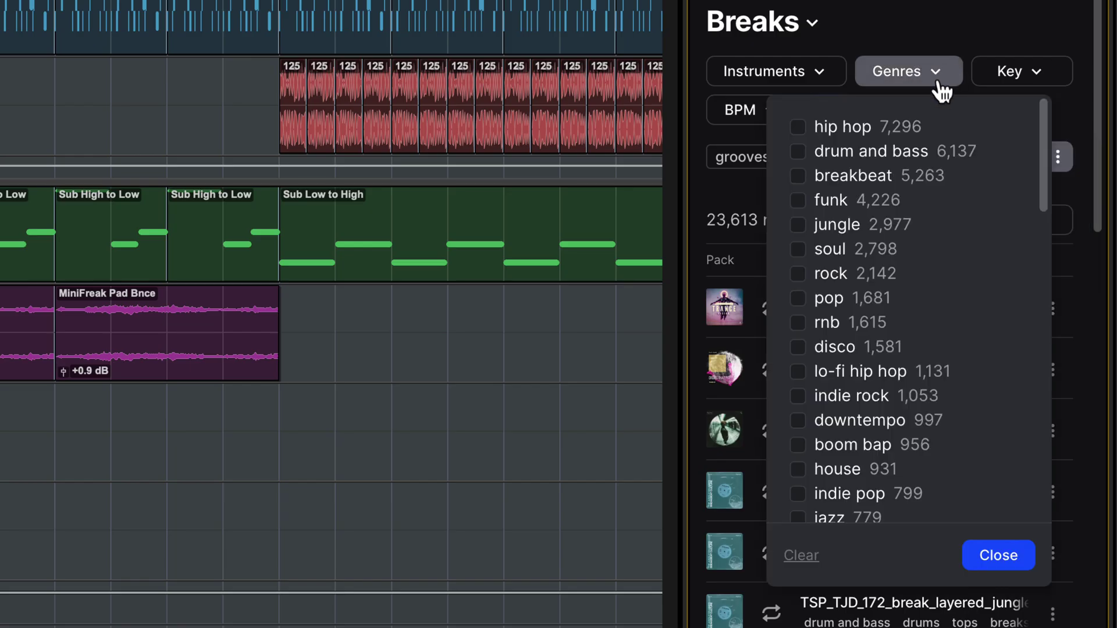
click(807, 235)
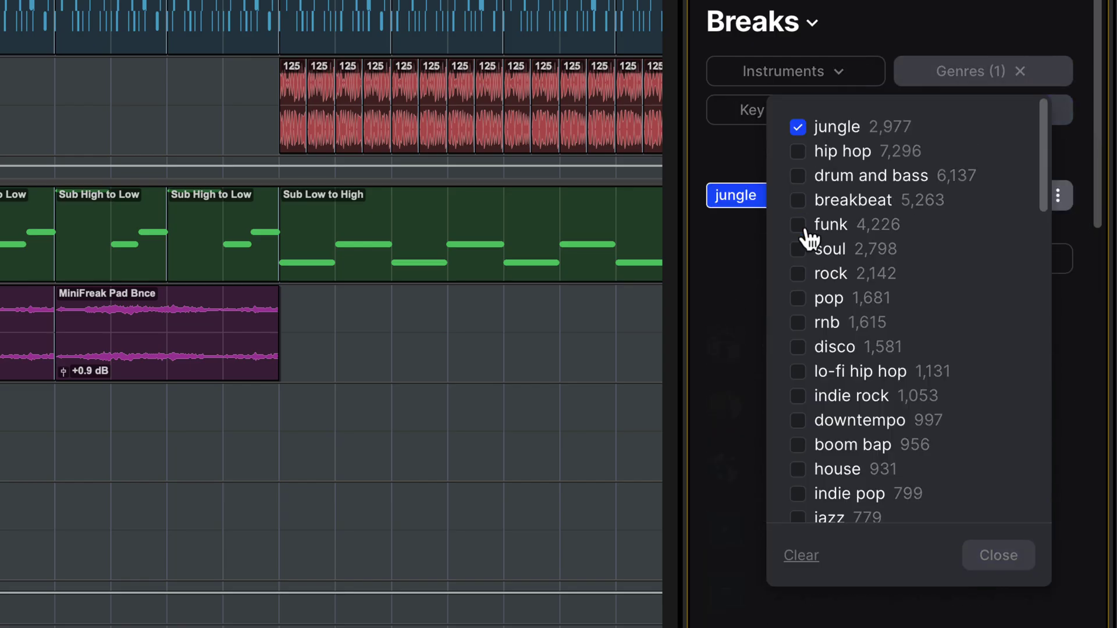
click(998, 575)
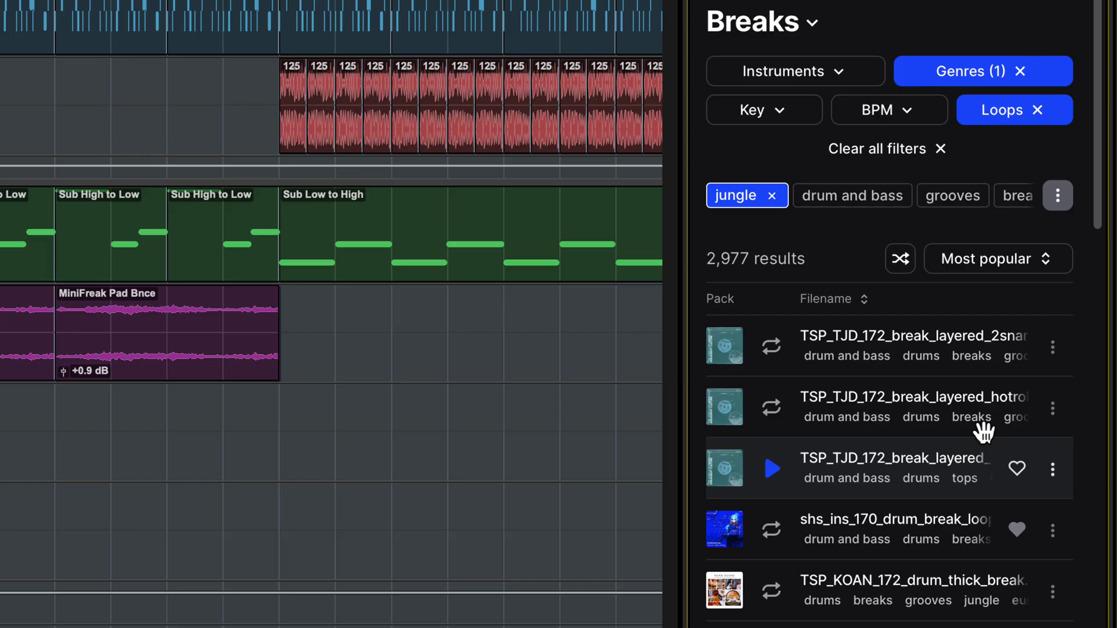
- Limit the tempo to 115–145 BPM and add the acoustic tag
click(909, 120)
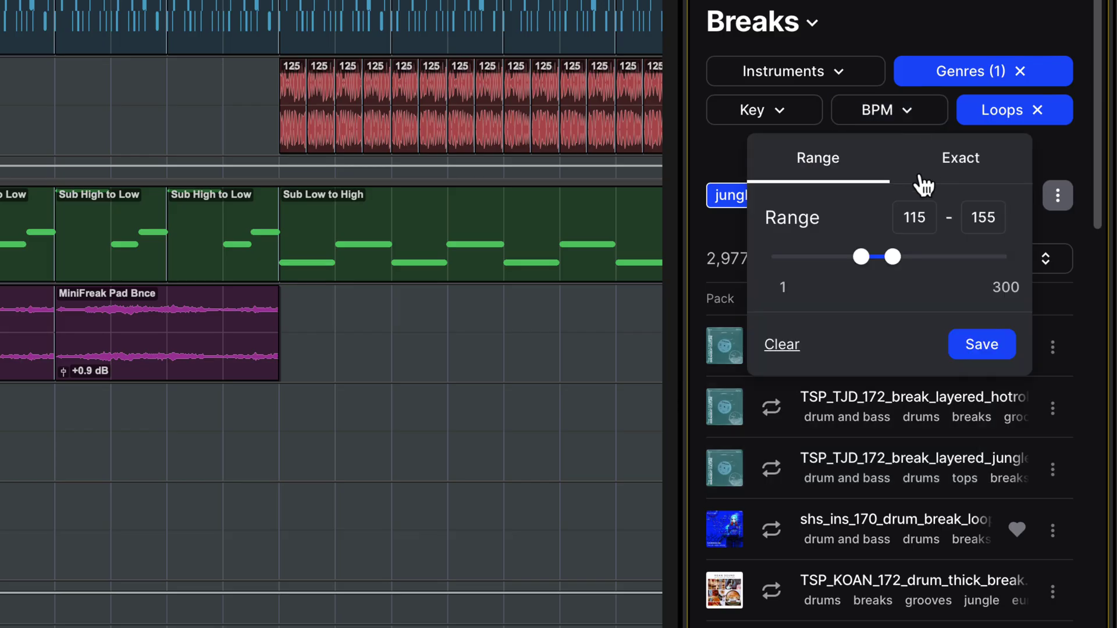
drag(892, 265, 883, 259)
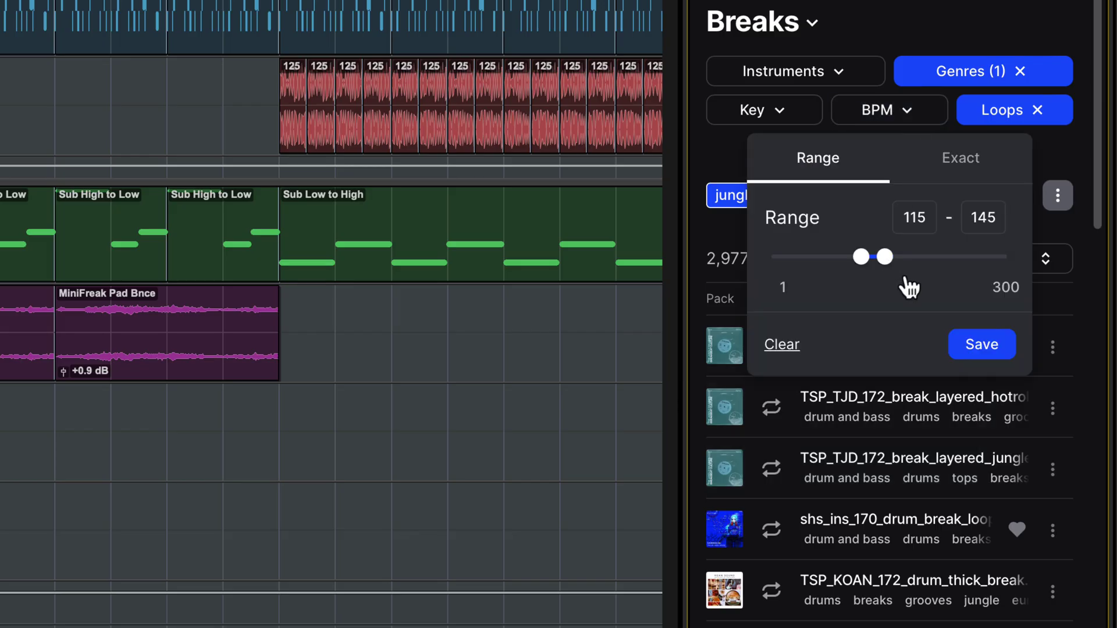
click(981, 344)
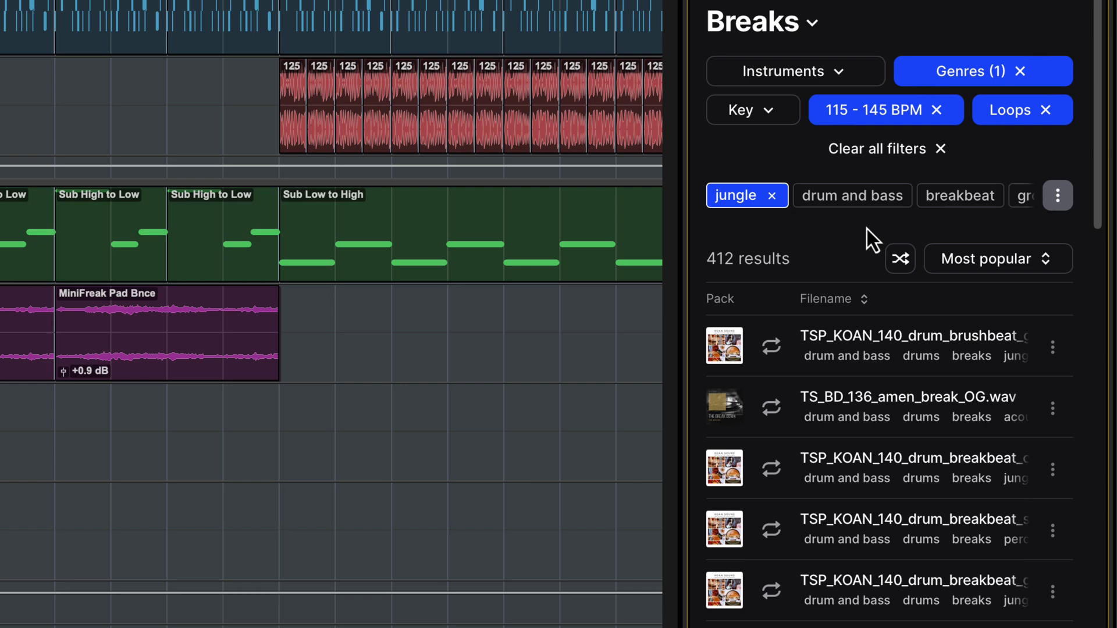
click(1058, 196)
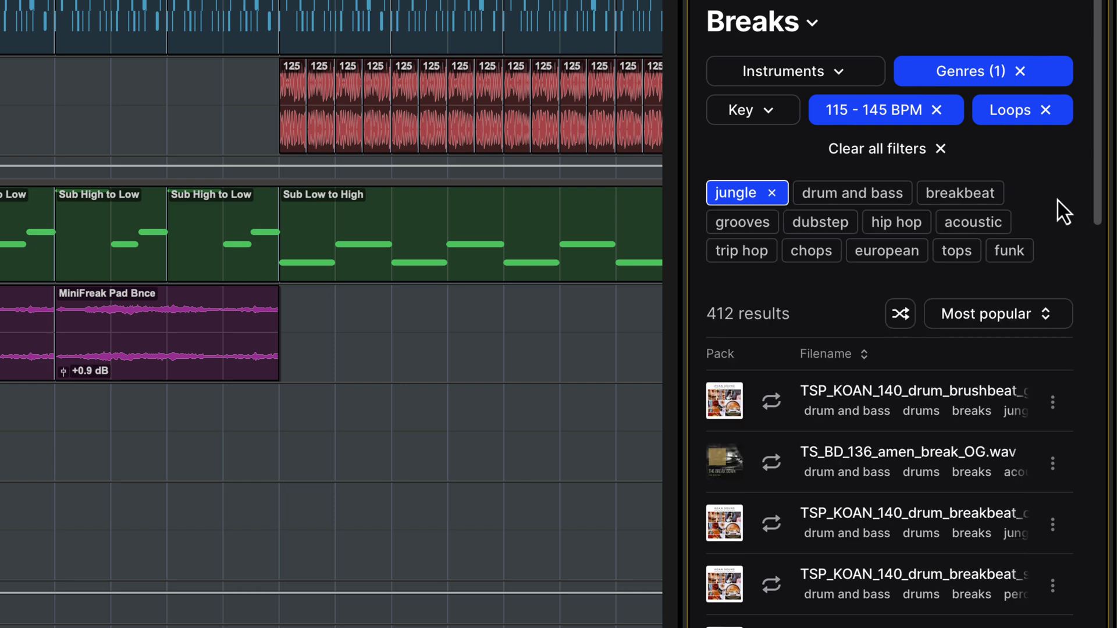
click(972, 224)
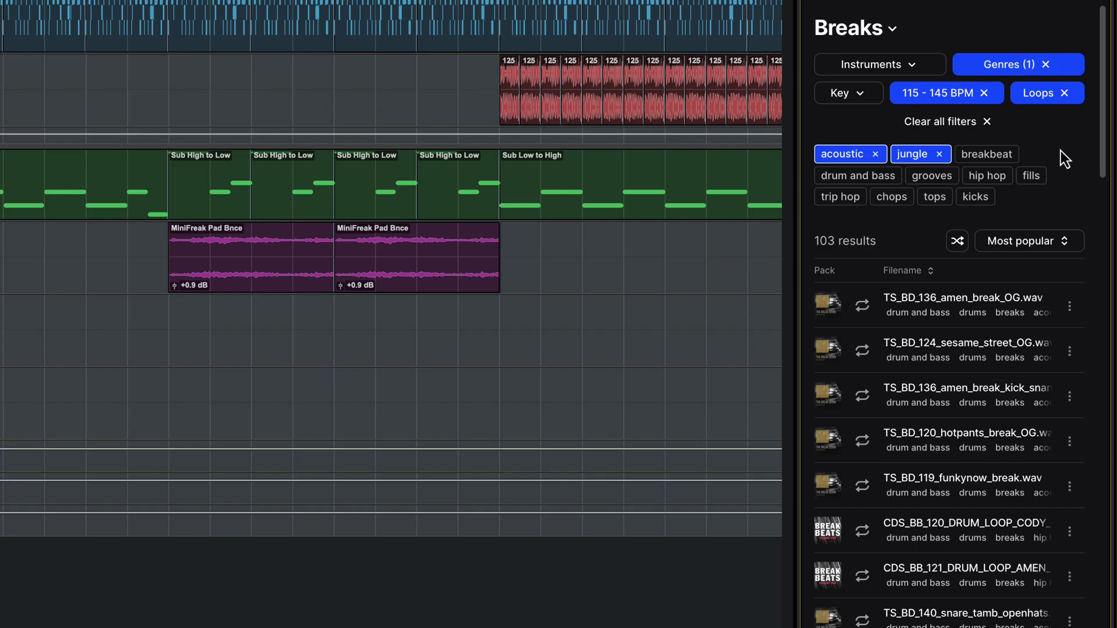
- Preview the amen and sesame street breaks, then open the session's I/O setup
click(865, 309)
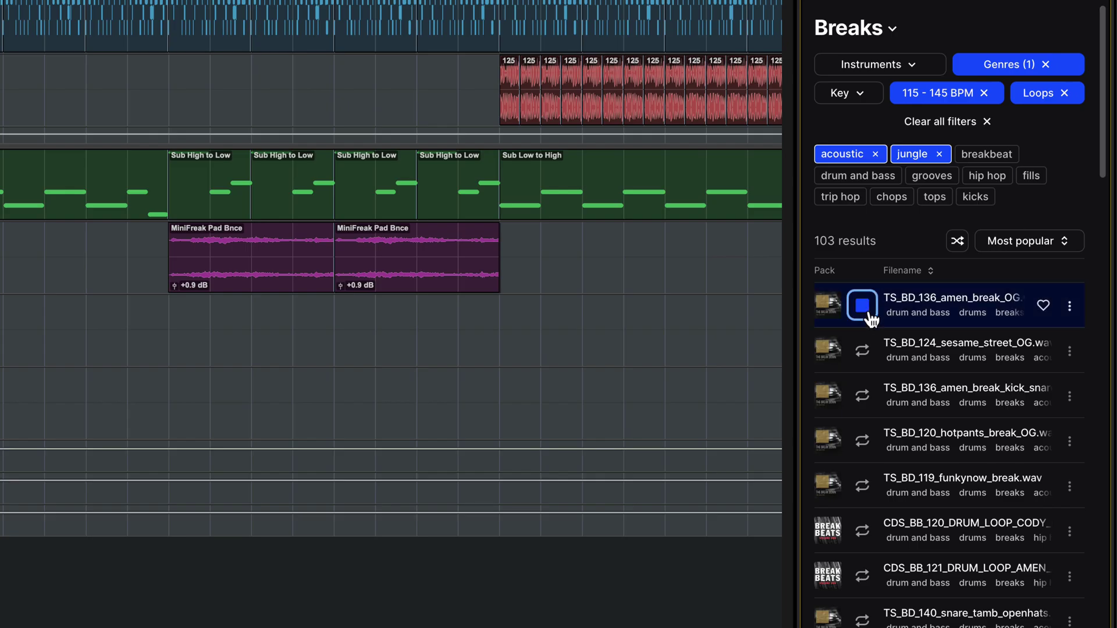
click(867, 353)
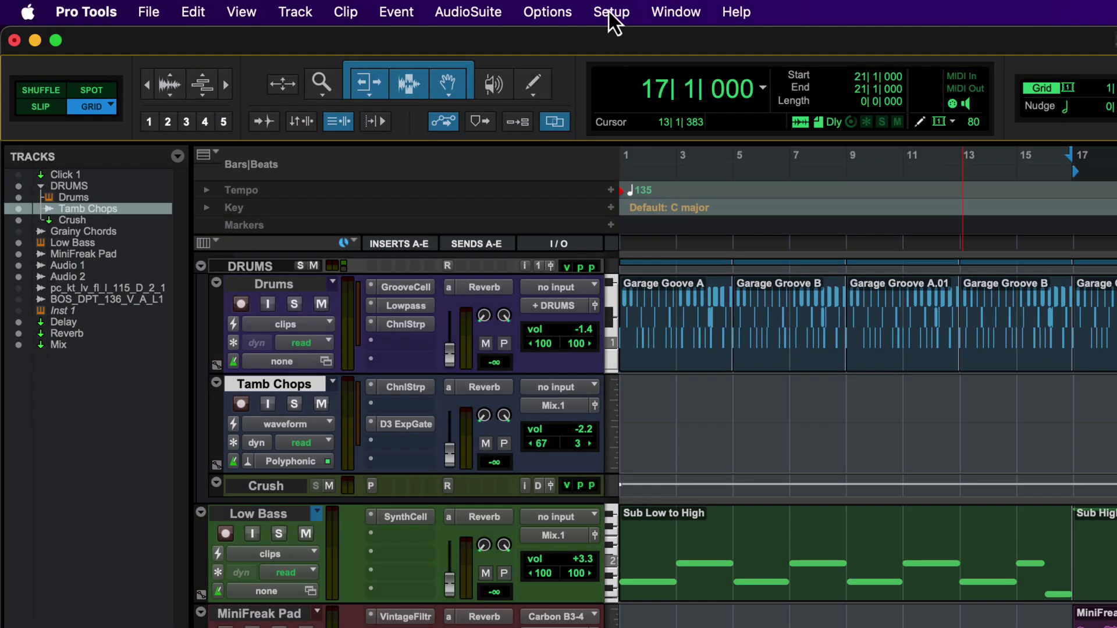
click(610, 14)
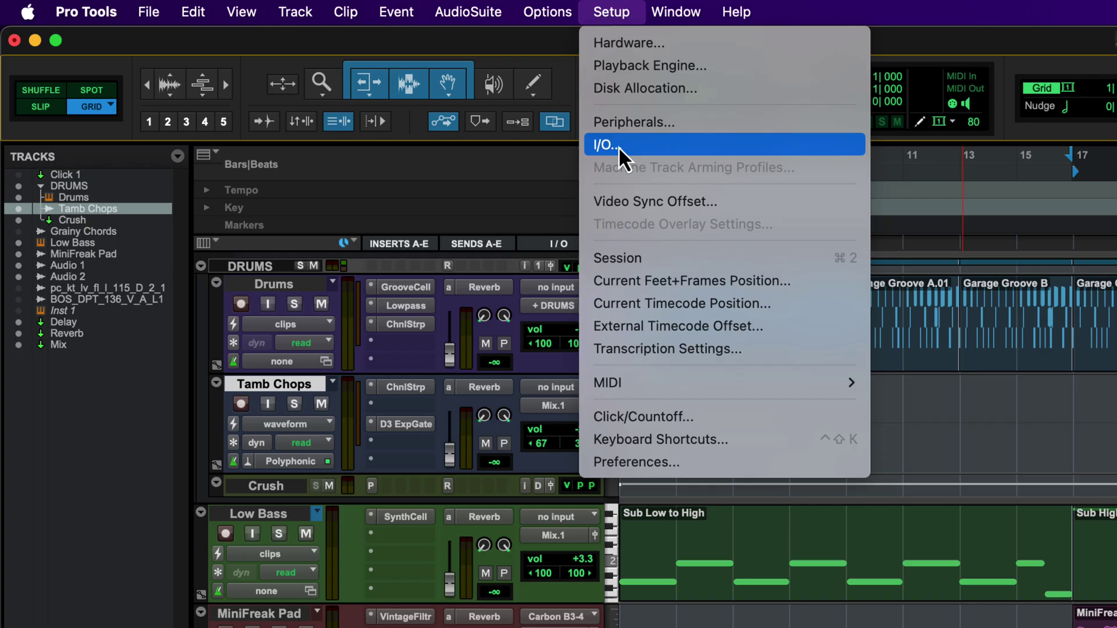
click(619, 148)
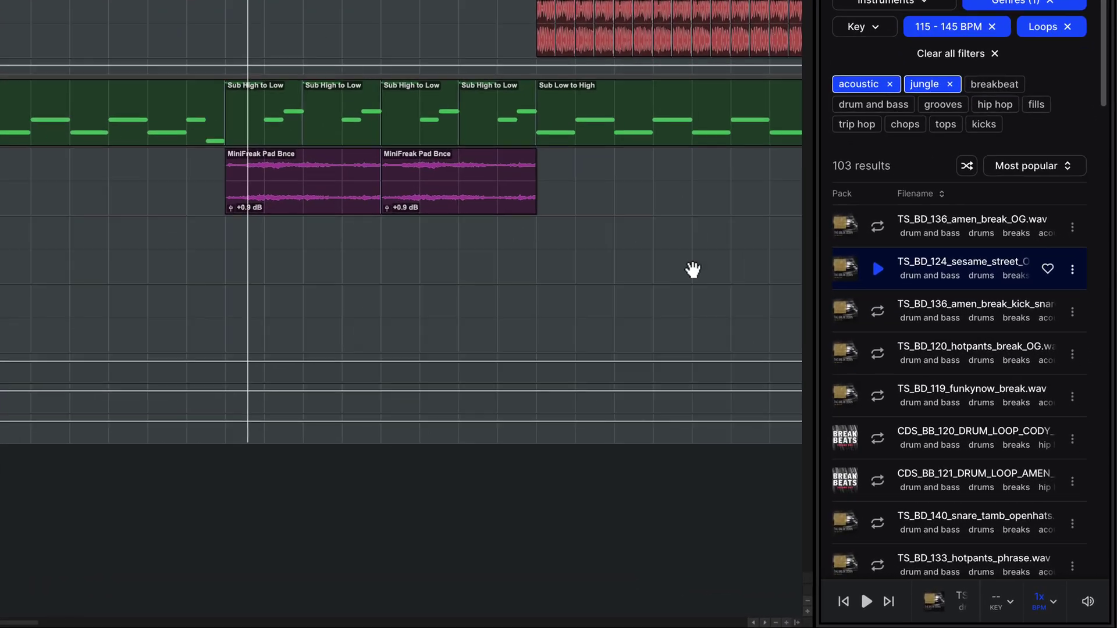
- Audition the hotpants, funkynow and further break loops, ending on TS_BD_136_funky_mule_OG
click(879, 312)
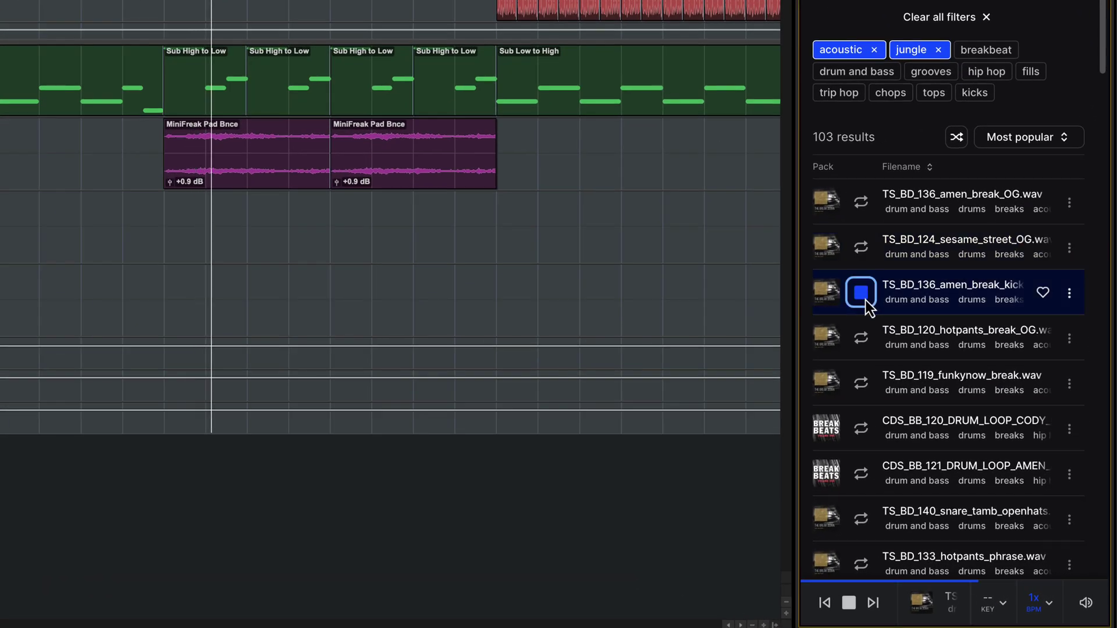
click(858, 341)
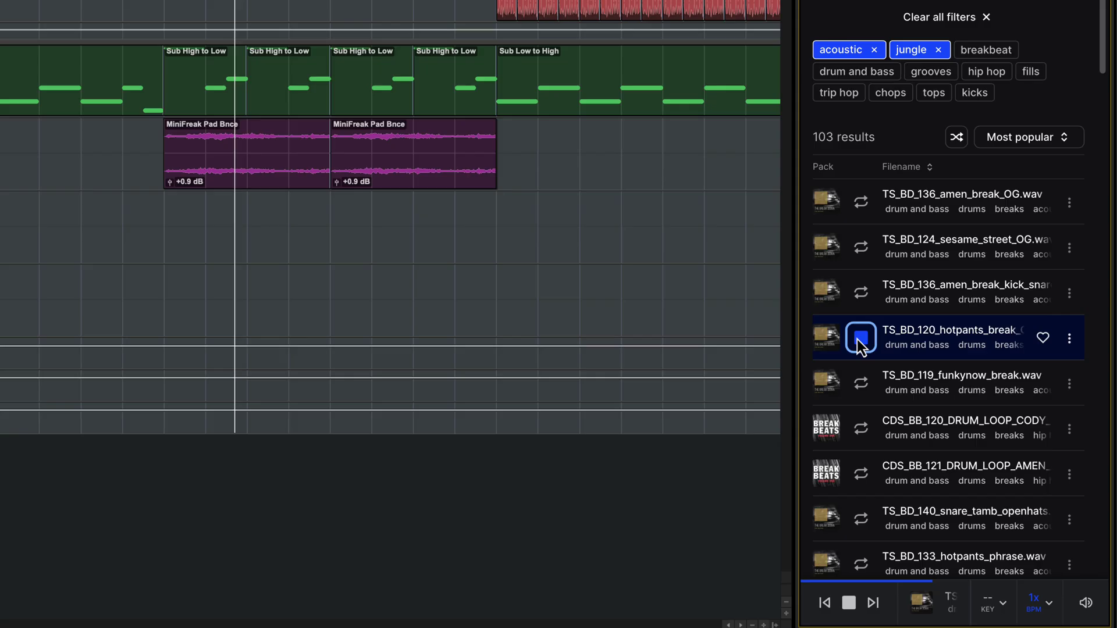
click(861, 383)
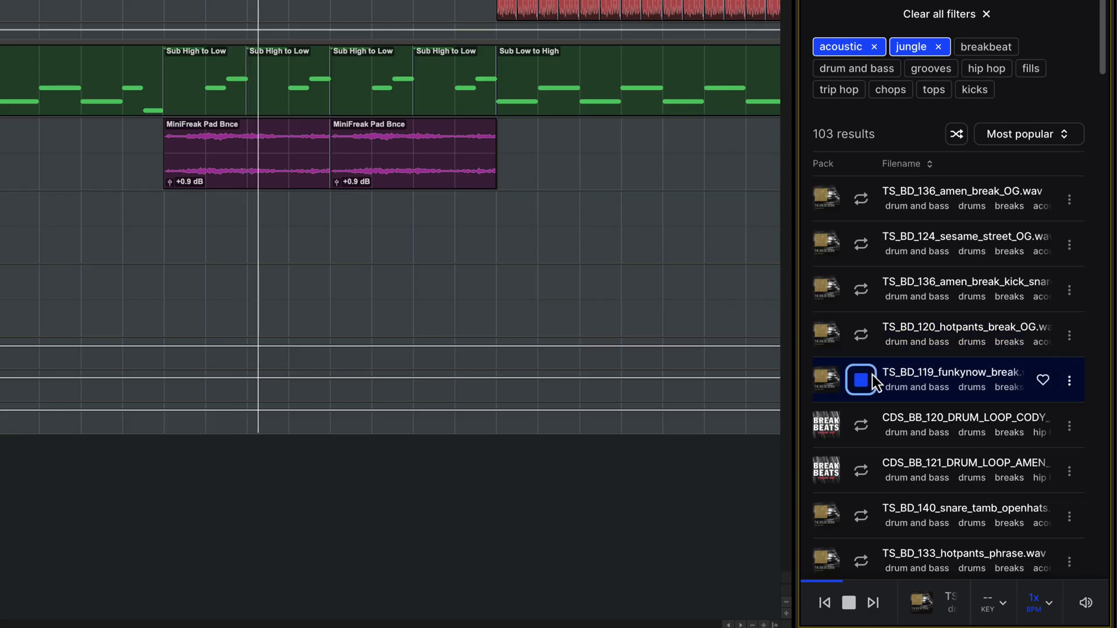
scroll(870, 383, down, 3)
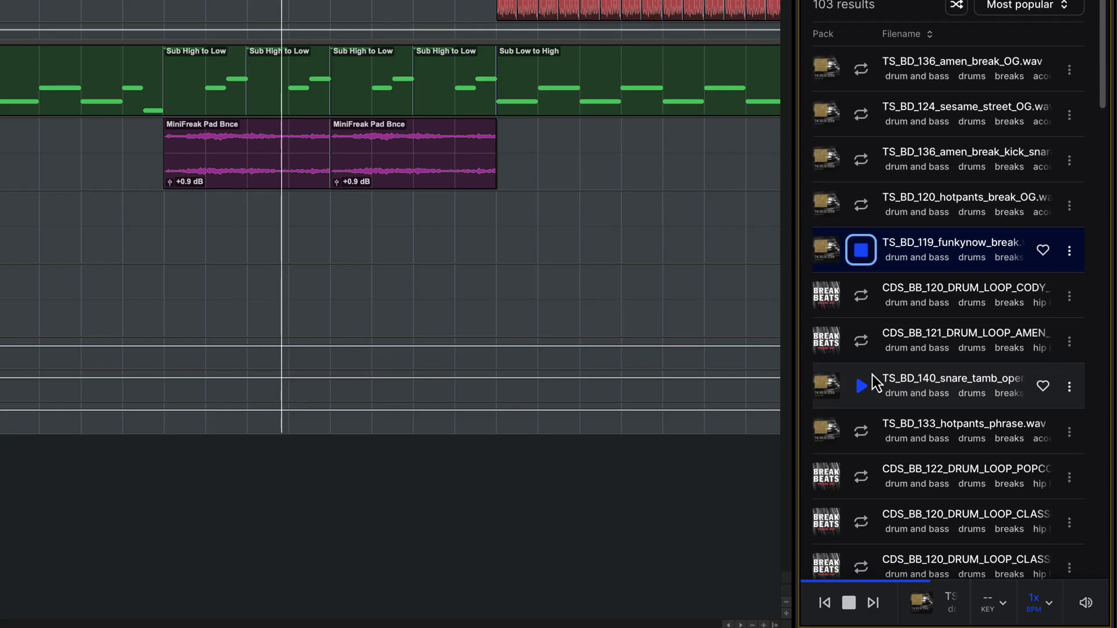
scroll(876, 378, down, 6)
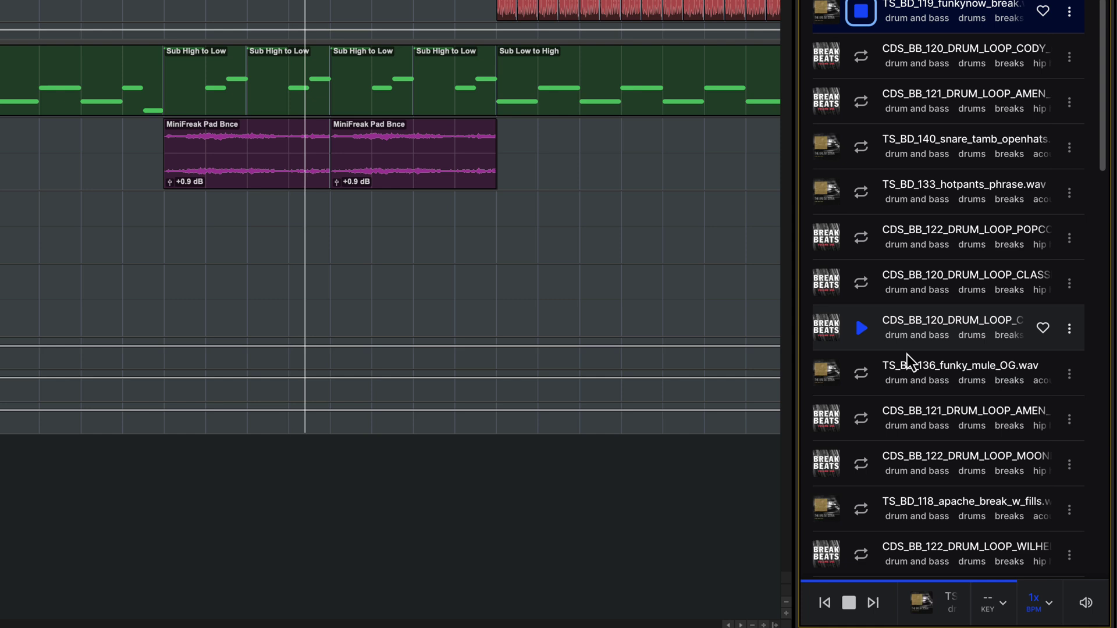
click(863, 333)
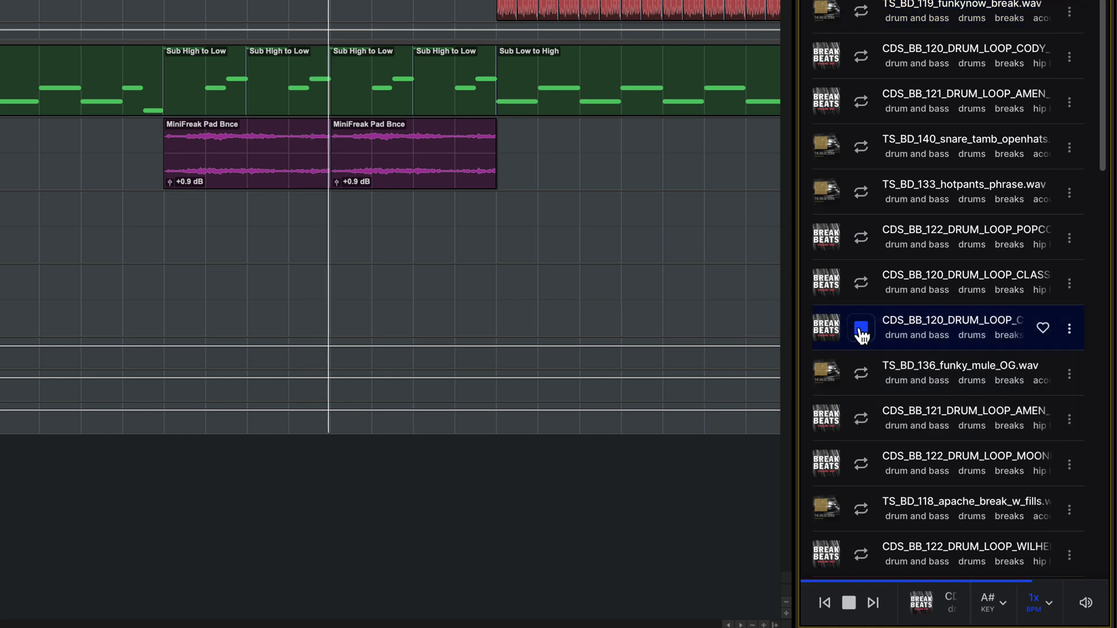
click(861, 373)
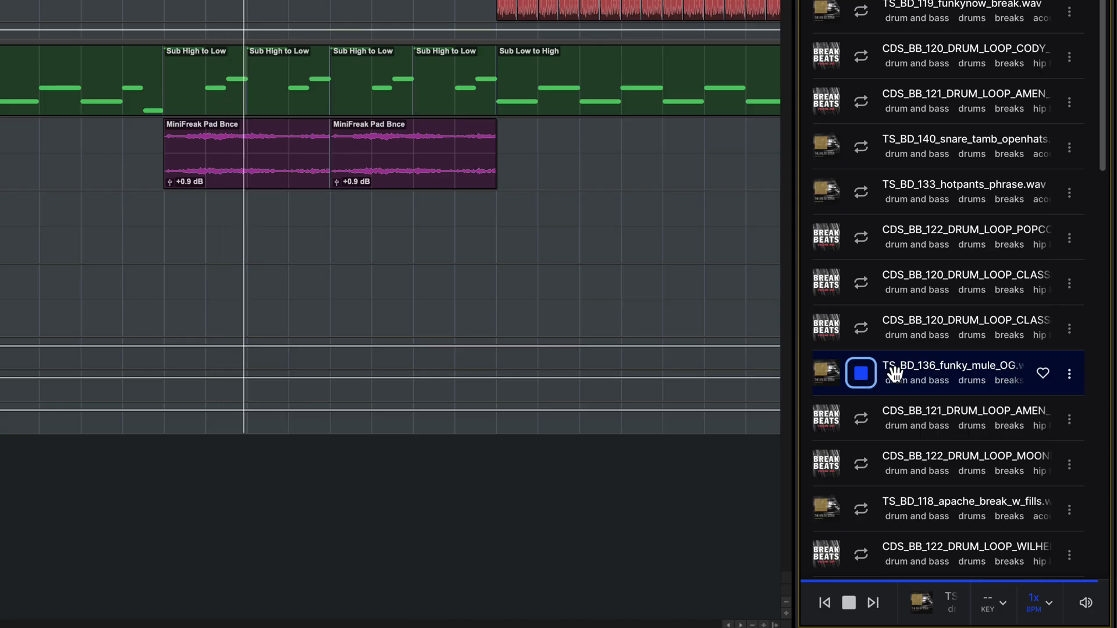
- Place the funky mule break on the empty track under the pad at bar 17 and duplicate it
drag(861, 374, 178, 249)
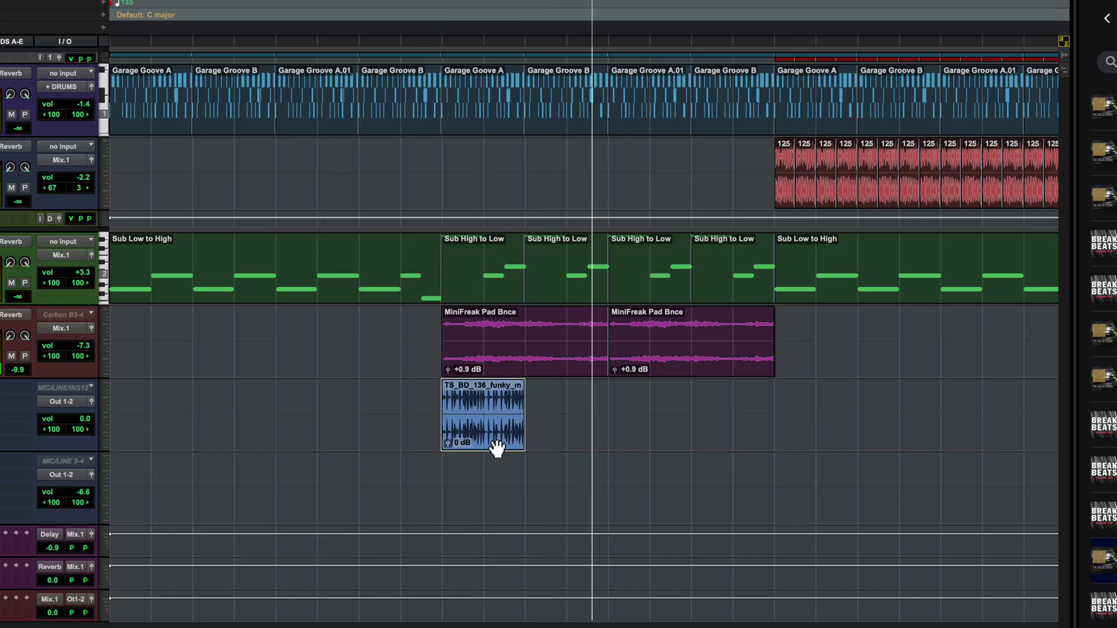
key(d)
key(space)
- Filter both break clips with Clip Effects: high-pass about 164.5 Hz, low-pass about 7.2 kHz
shift+click(499, 439)
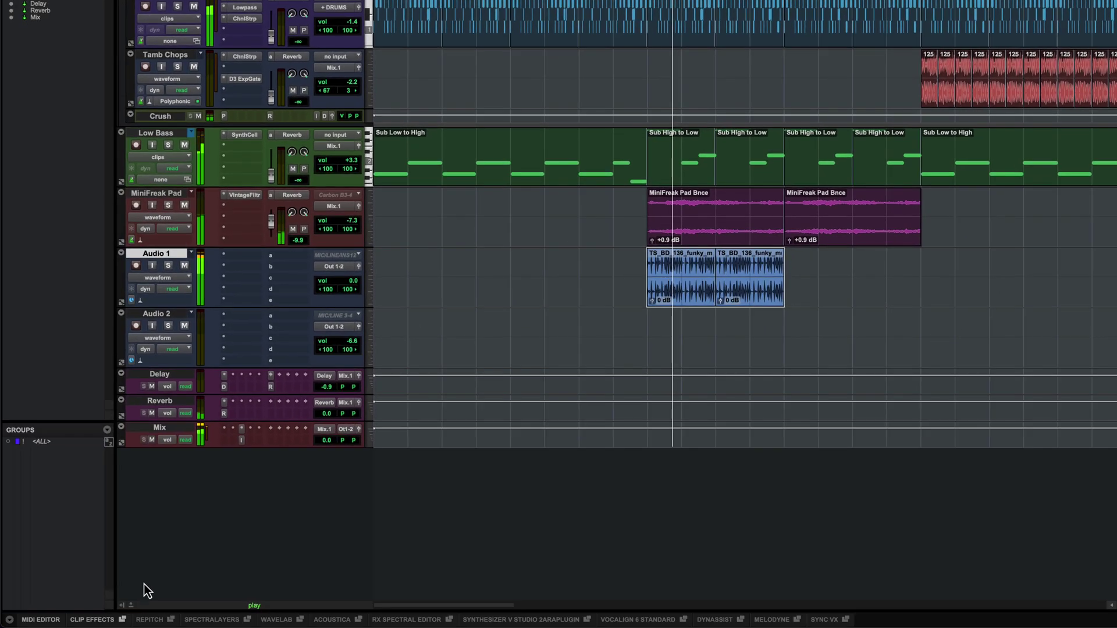
click(91, 620)
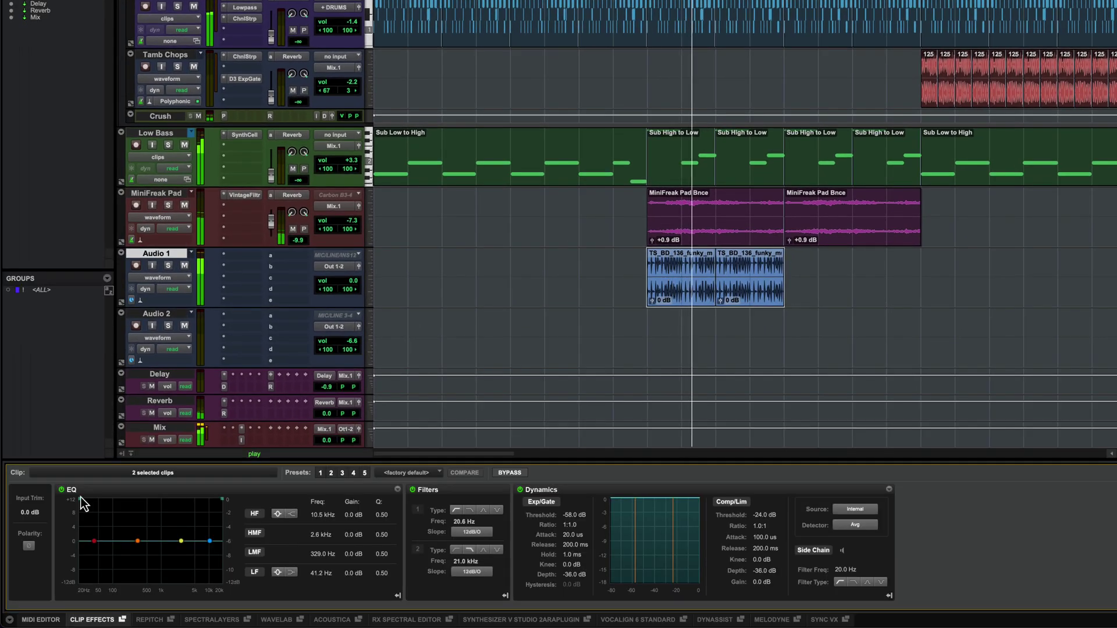
drag(82, 504, 143, 503)
drag(216, 502, 142, 500)
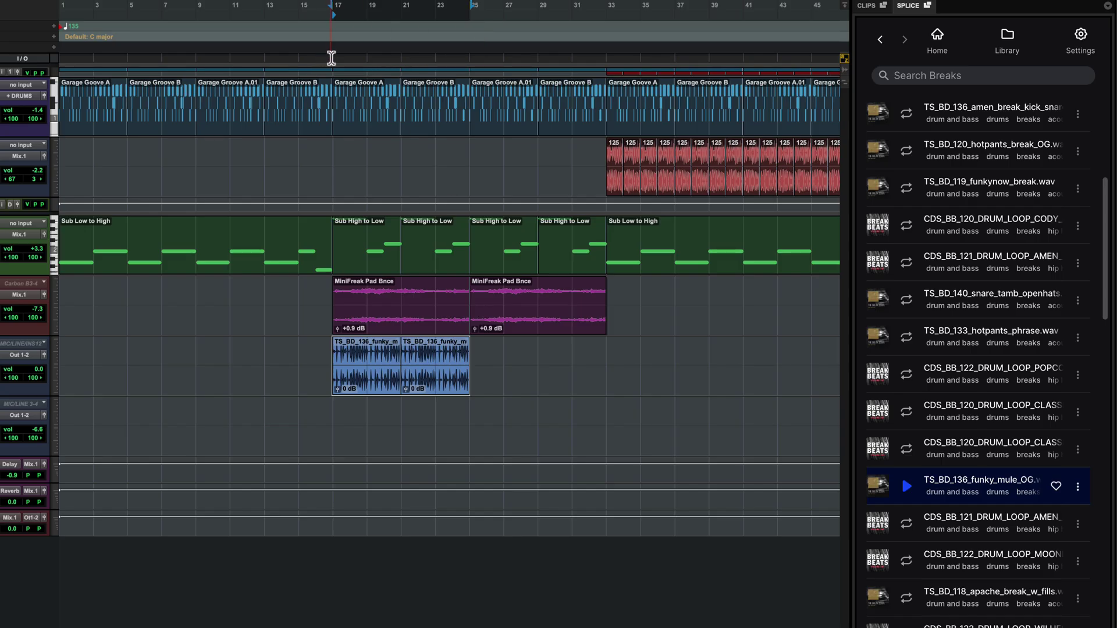
- Select bars 17–25 across all tracks and return Splice to its home page
drag(331, 58, 466, 59)
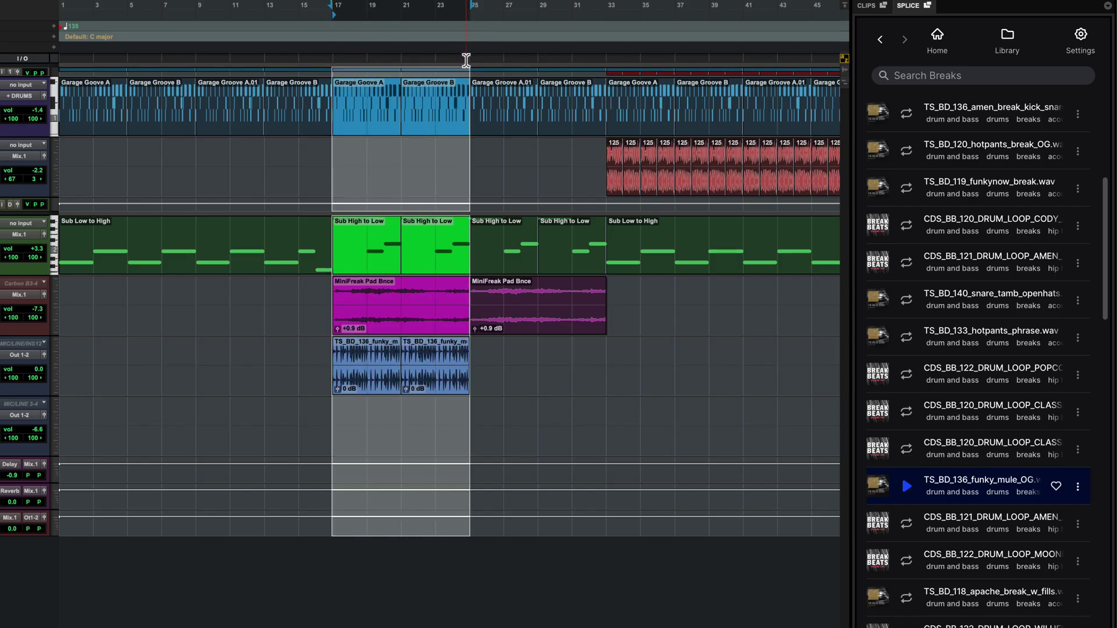
click(938, 37)
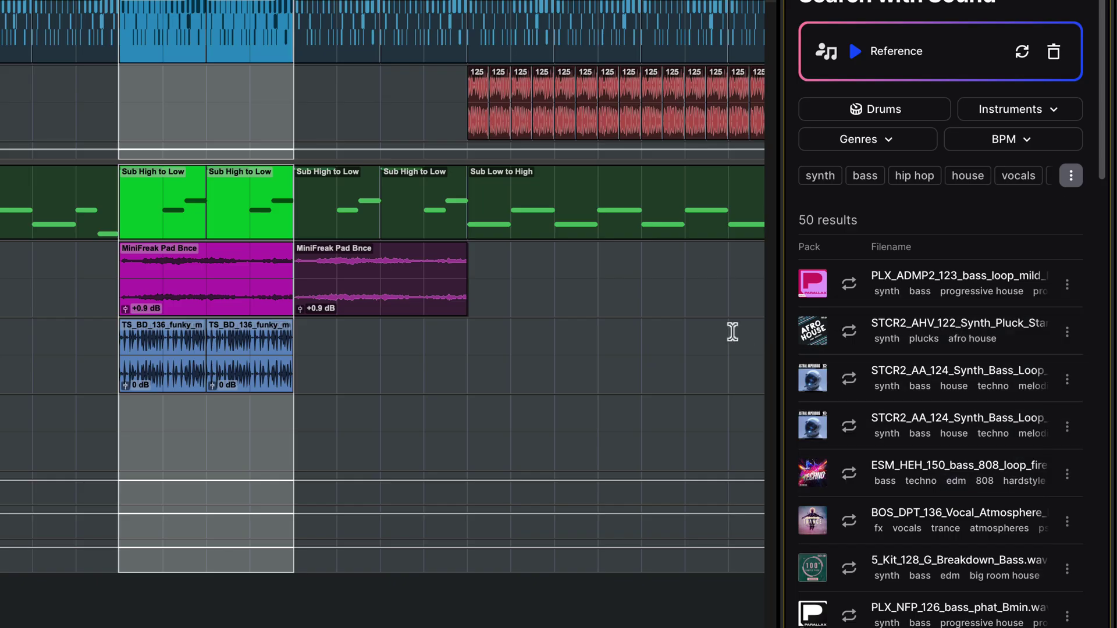
- Audition the PLX_ADMP2 bass, Afro House pluck, ESM 808 and BOS vocal matches, then Bpm90_g#m_PlugIn
click(855, 289)
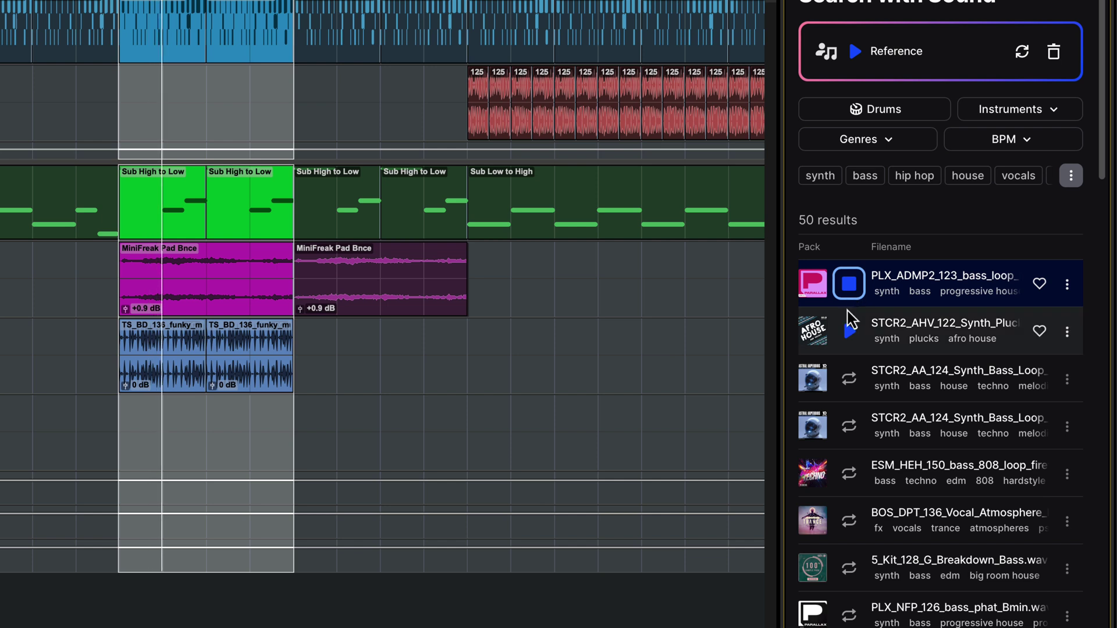
click(849, 331)
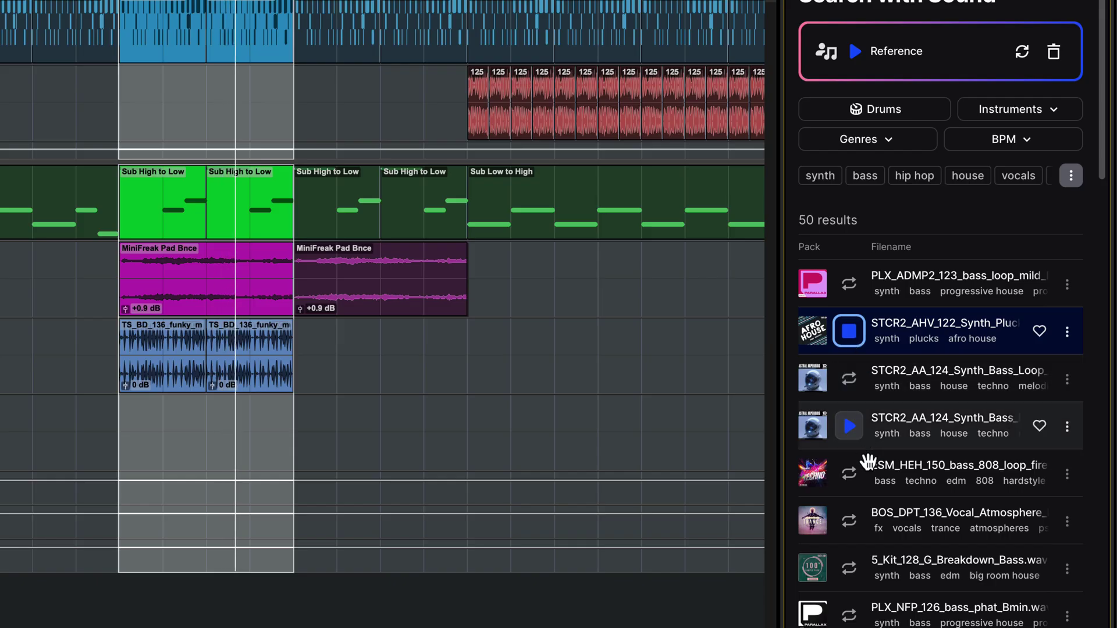
click(850, 475)
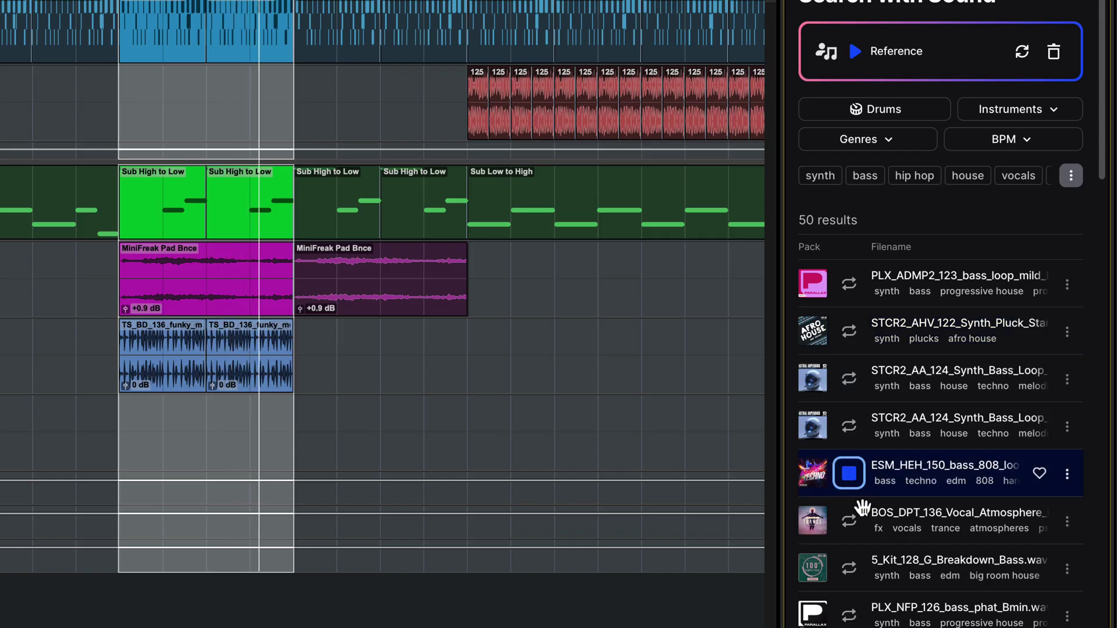
click(850, 522)
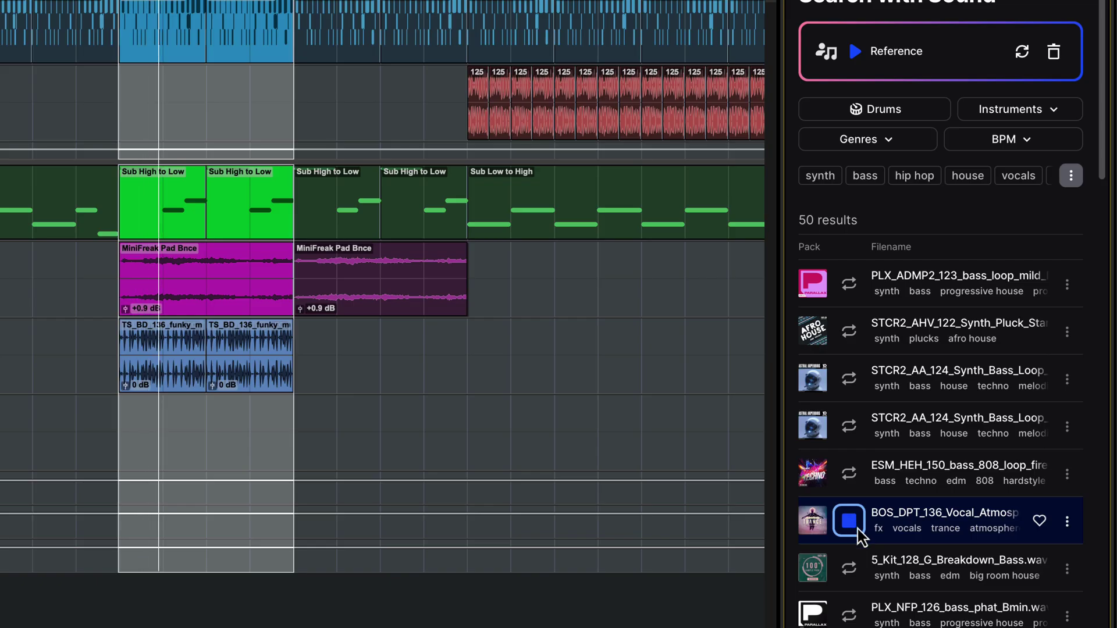
scroll(860, 535, down, 2)
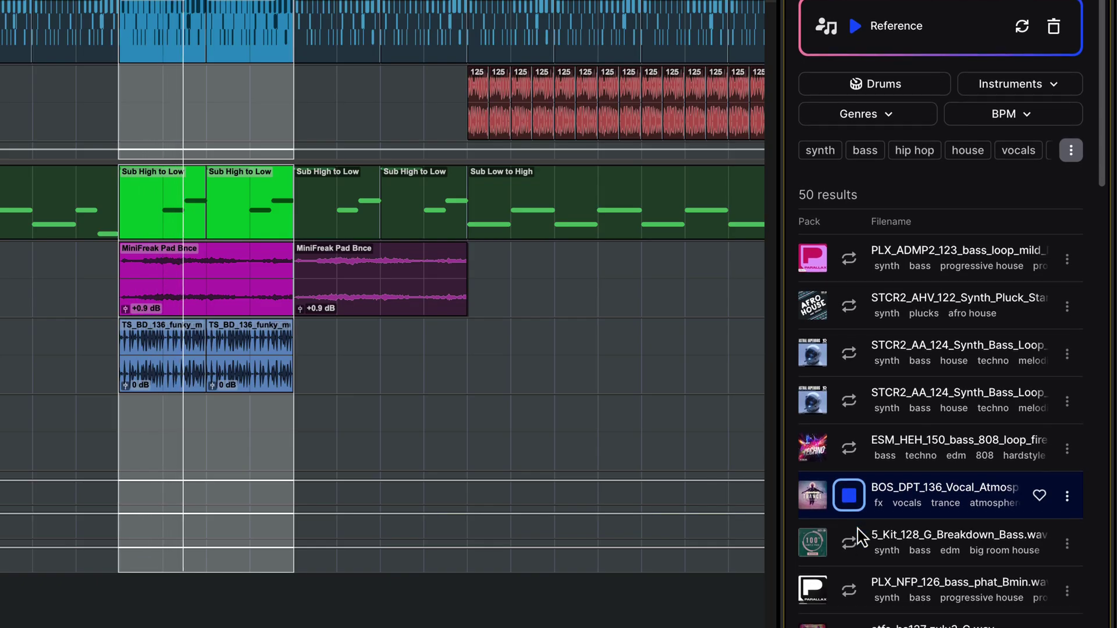
scroll(857, 524, down, 3)
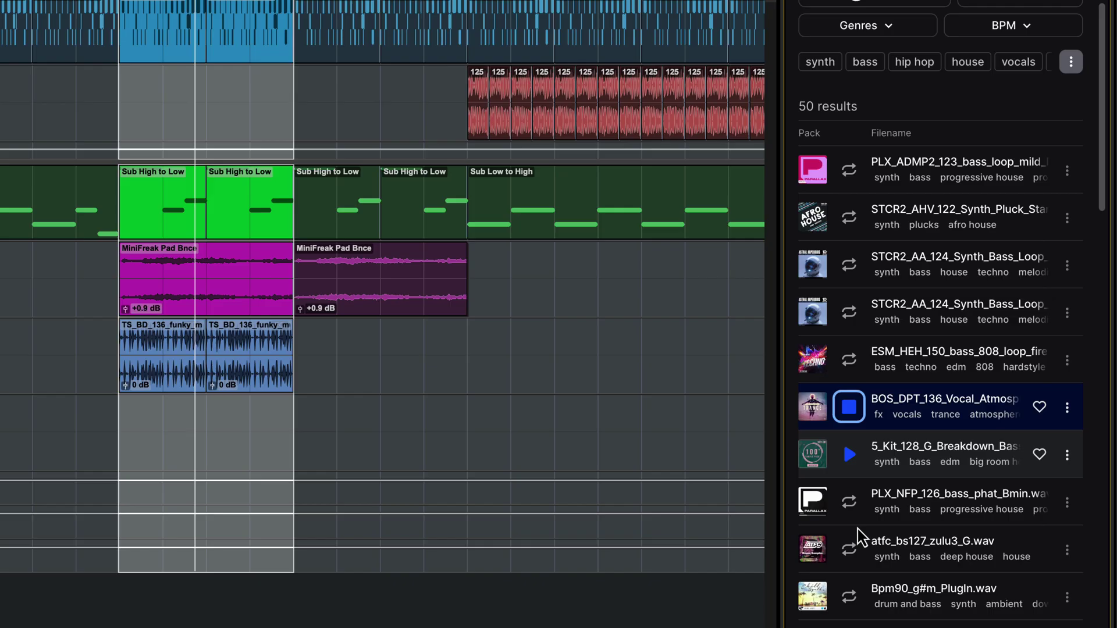
click(856, 604)
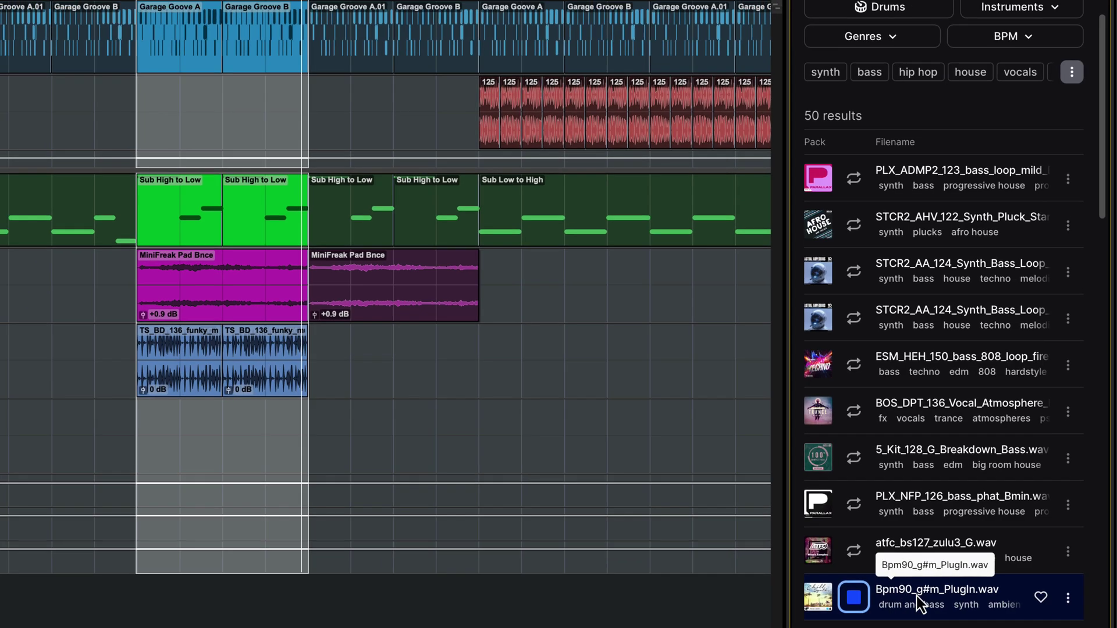
- Drop Bpm90_g#m_PlugIn.wav onto Audio 2 at bar 17 and raise that track's volume from -6.6 dB
drag(907, 602, 135, 443)
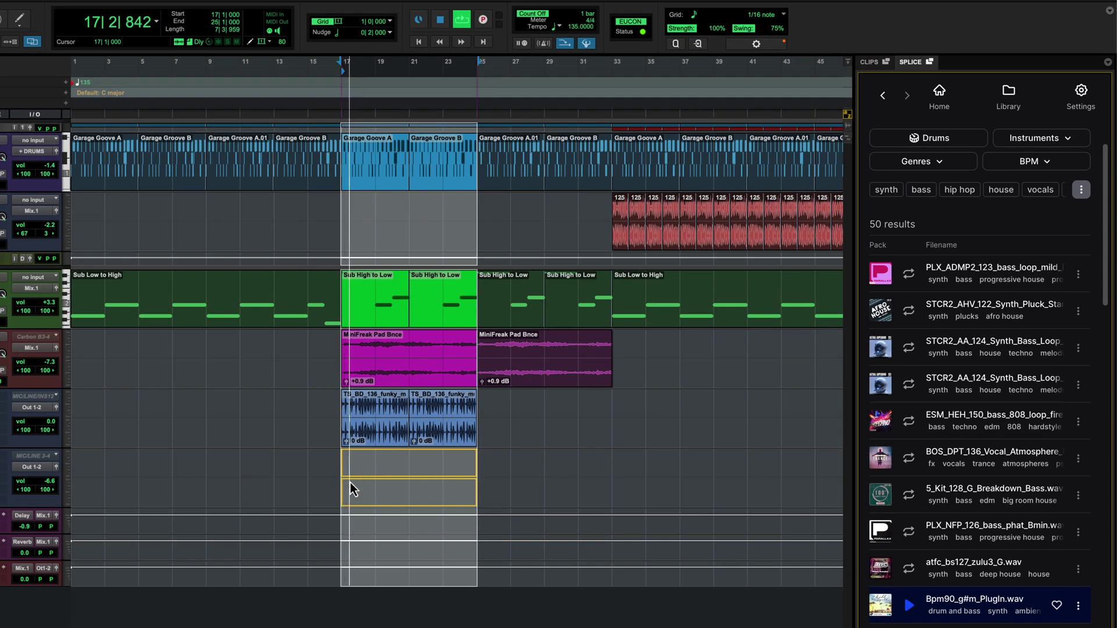
drag(352, 489, 355, 490)
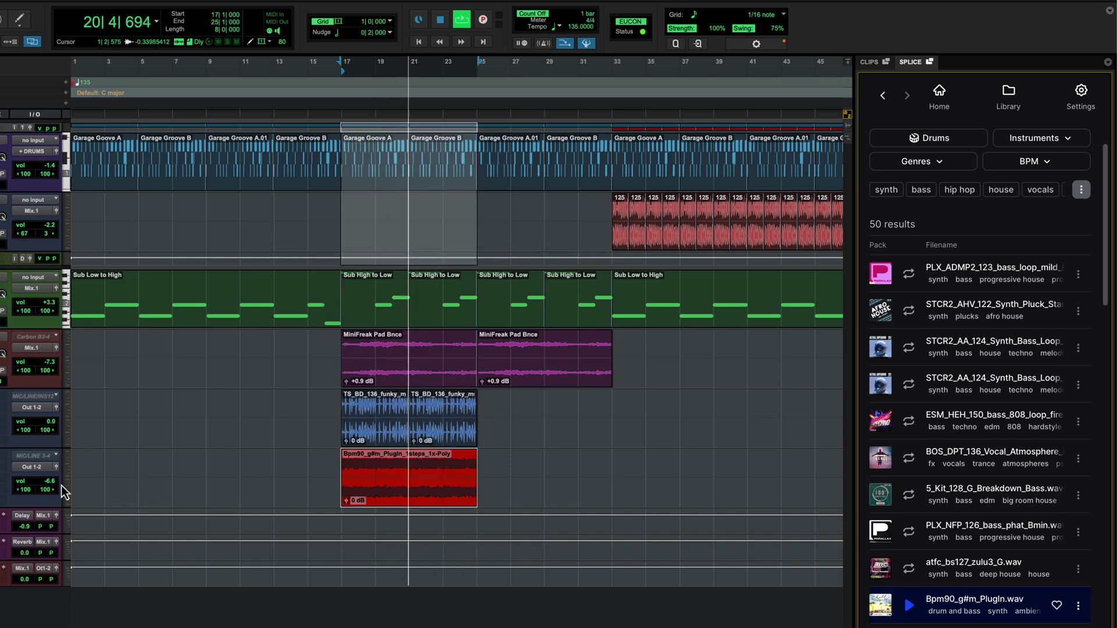
drag(52, 486, 57, 477)
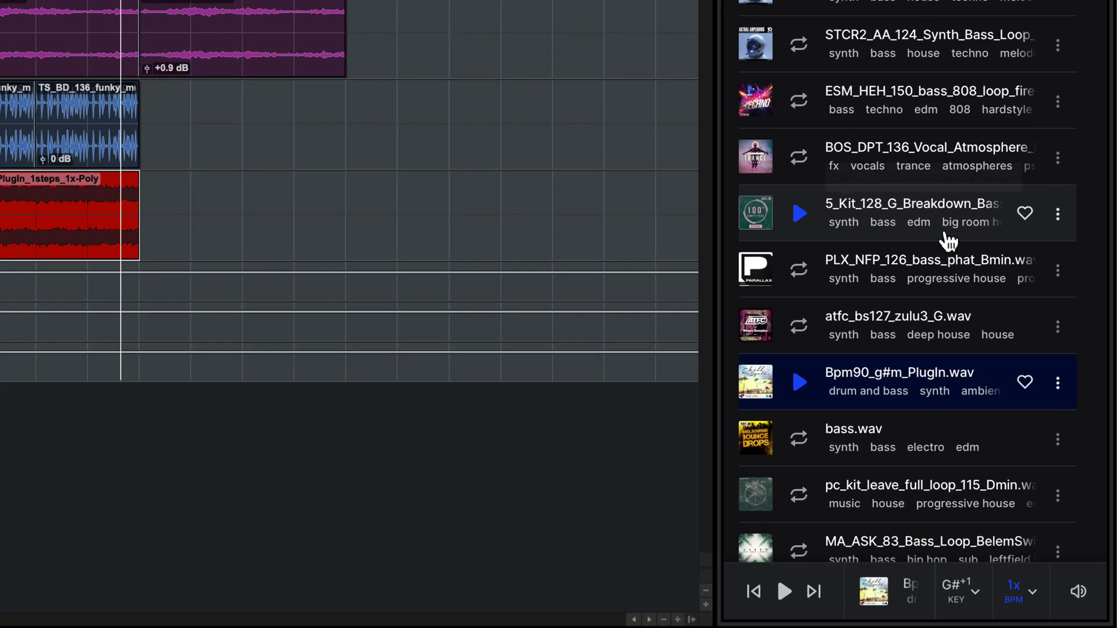
- Add pc_kit_leave_full_loop_115_Dmin on a new track at bar 17, repeat it, and set the track to -1.5 dB
click(800, 494)
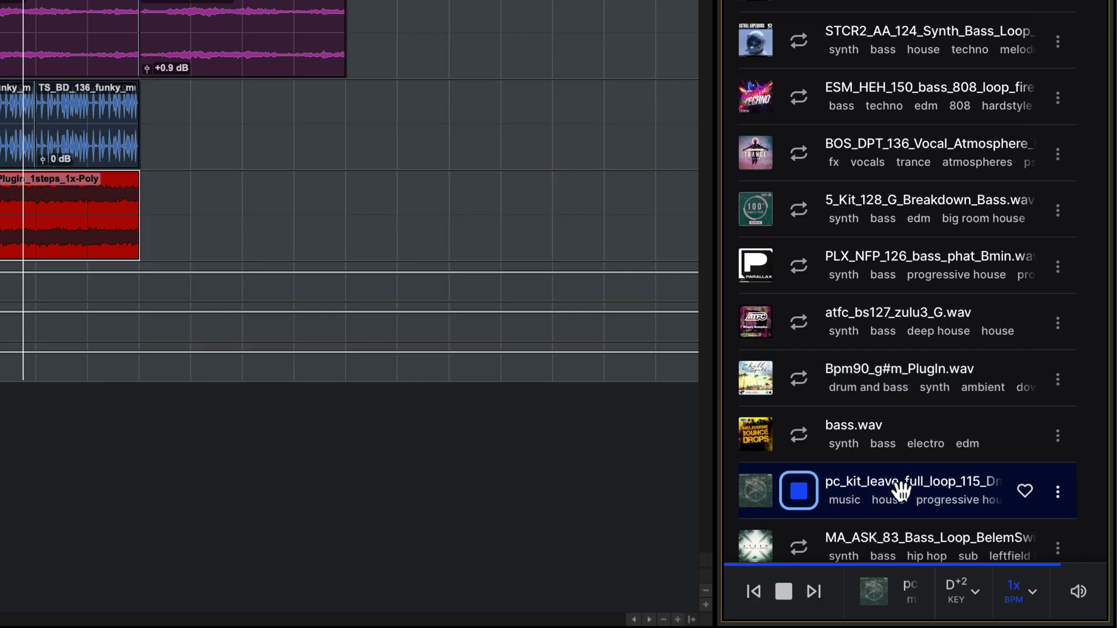
drag(900, 490, 0, 424)
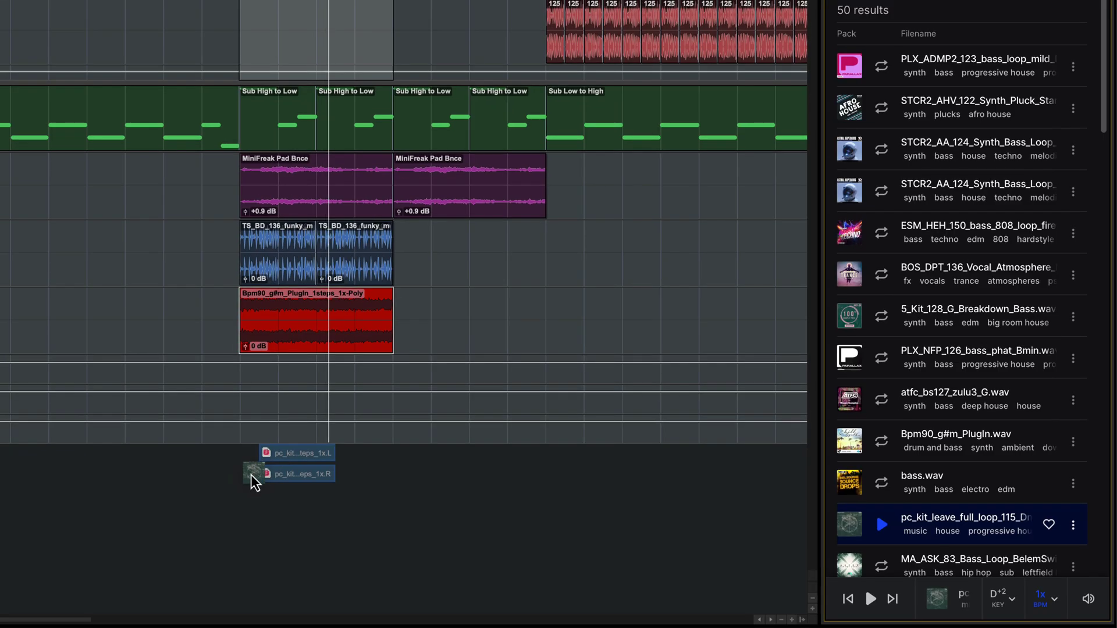
drag(250, 475, 249, 476)
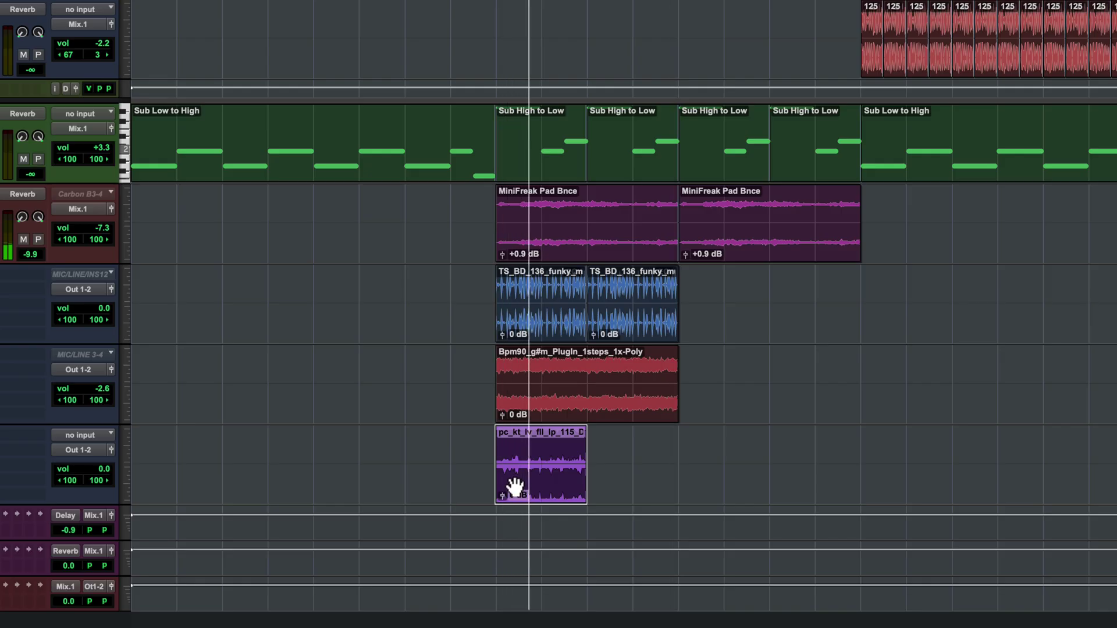
key(ctrl+d)
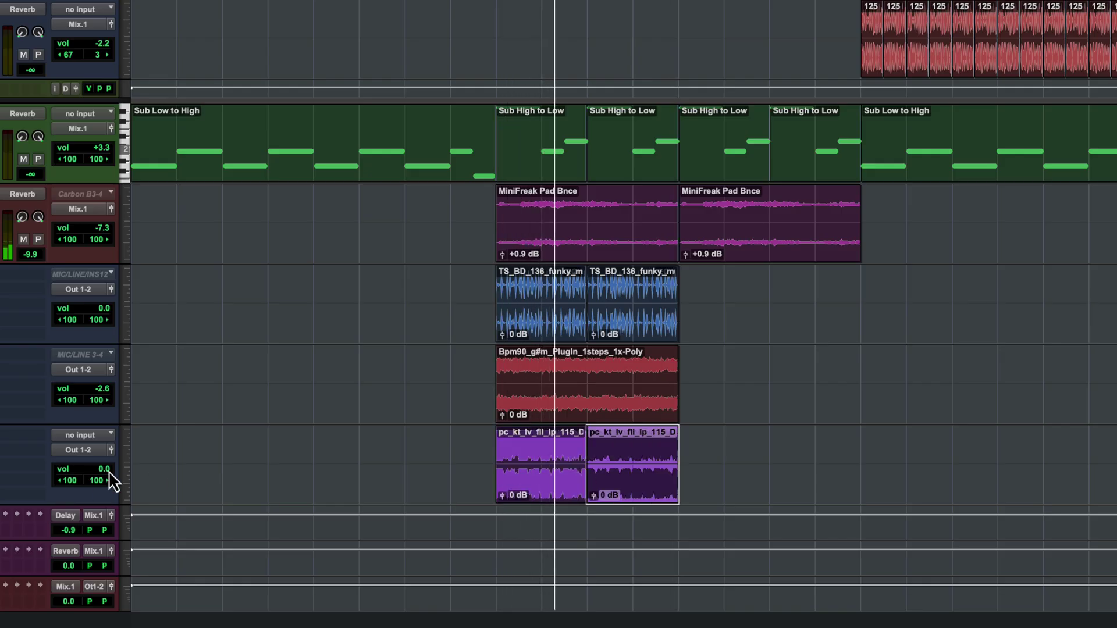
drag(107, 469, 109, 474)
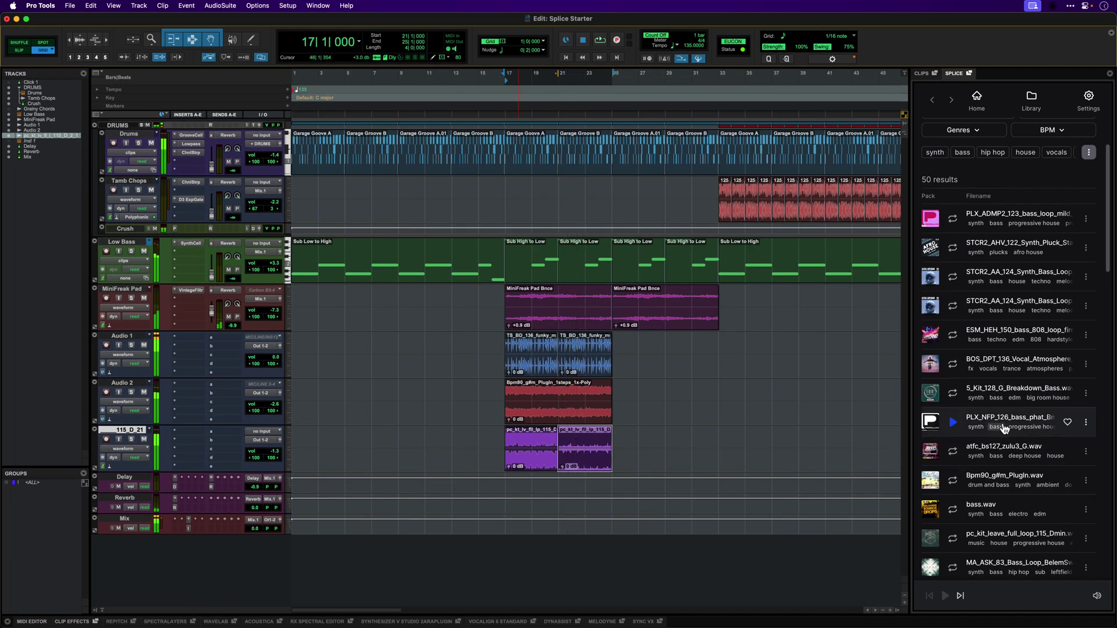
- Add the BOS_DPT_136 vocal loop on a new track at bar 33 and duplicate the bar 17–25 clips
click(954, 368)
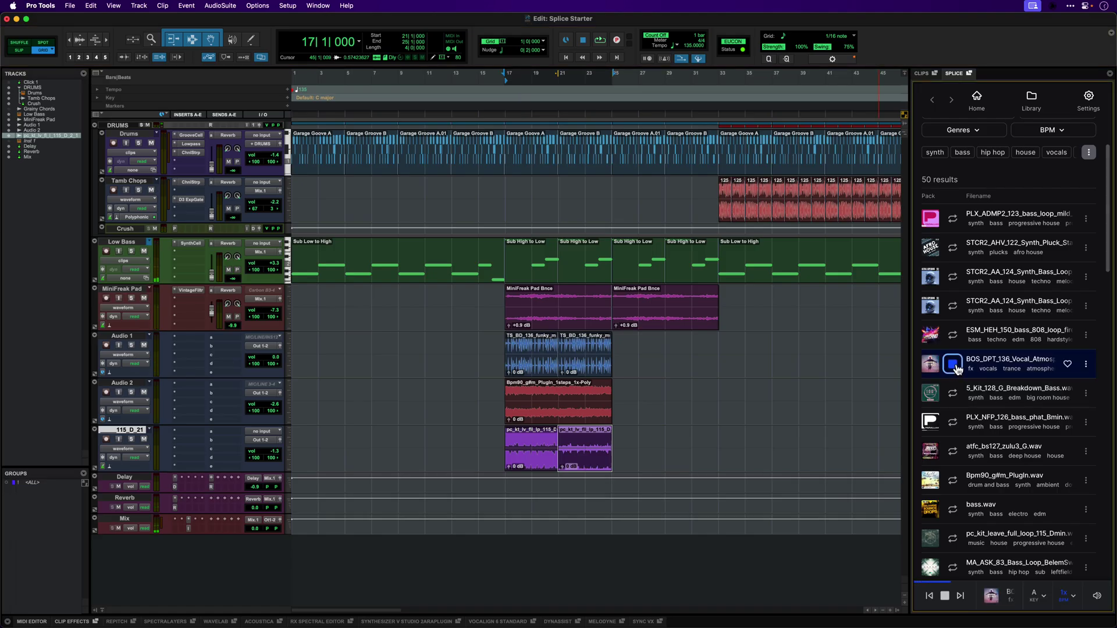
drag(957, 369, 720, 563)
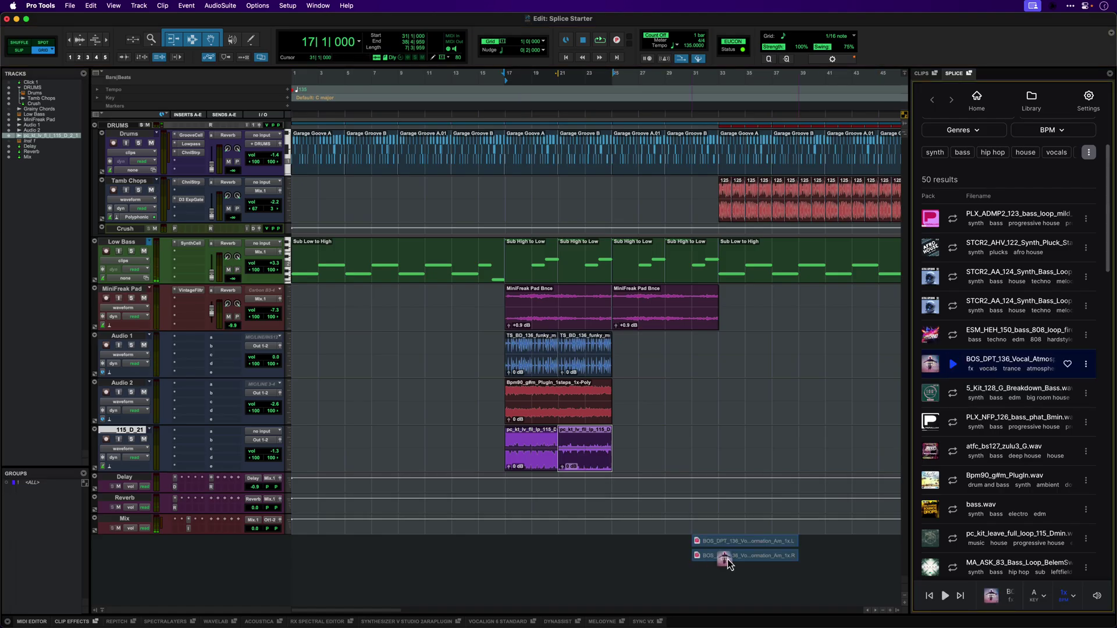
drag(638, 615, 746, 573)
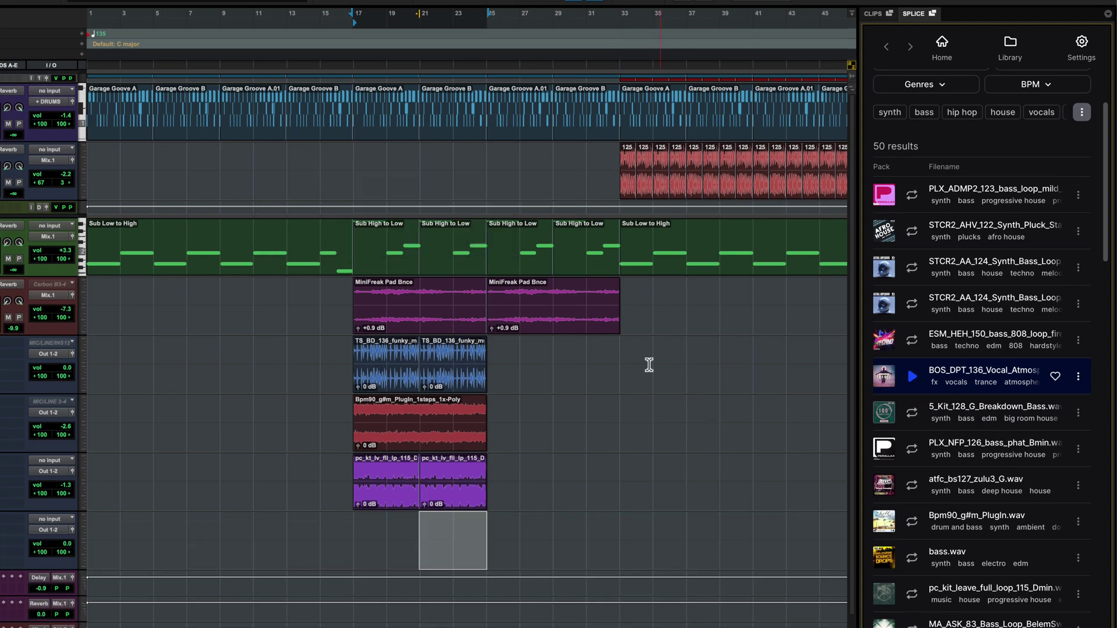
drag(361, 351, 488, 491)
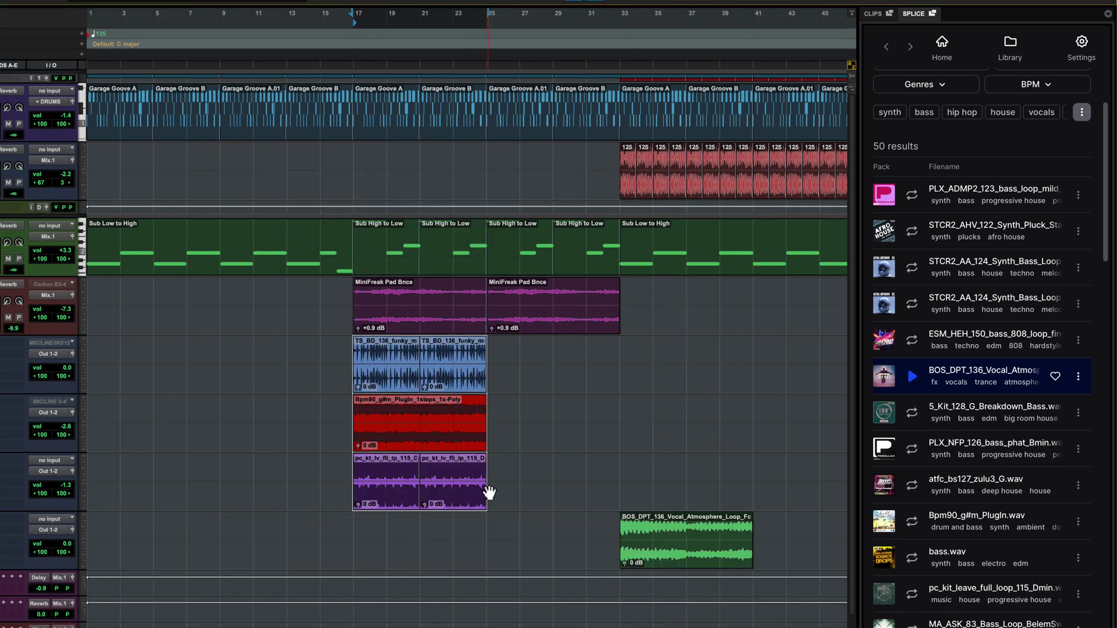
key(ctrl+d)
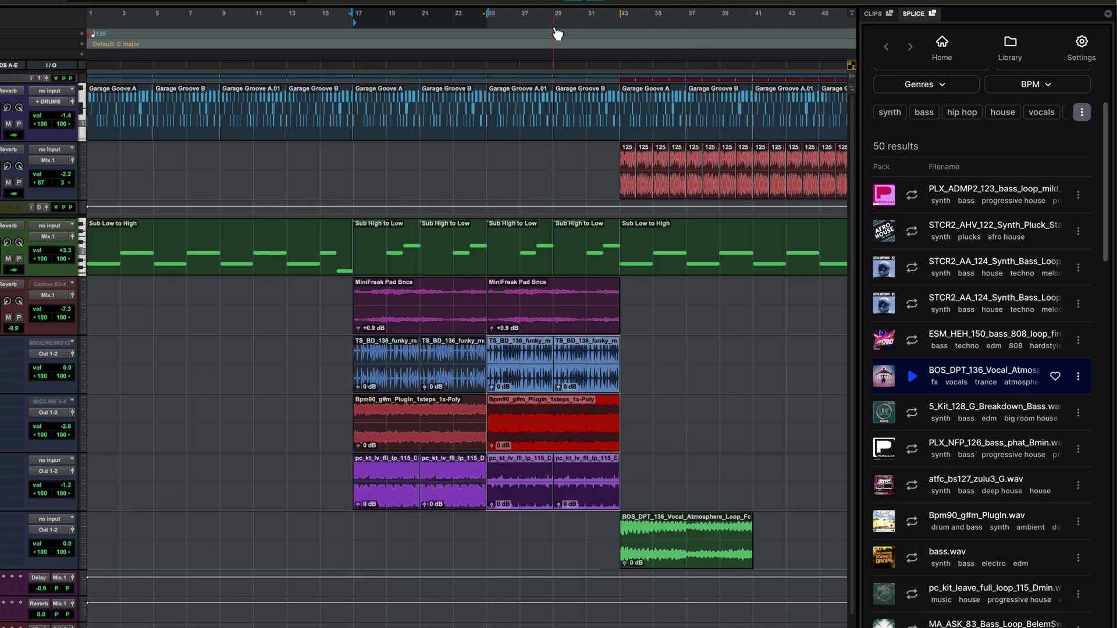